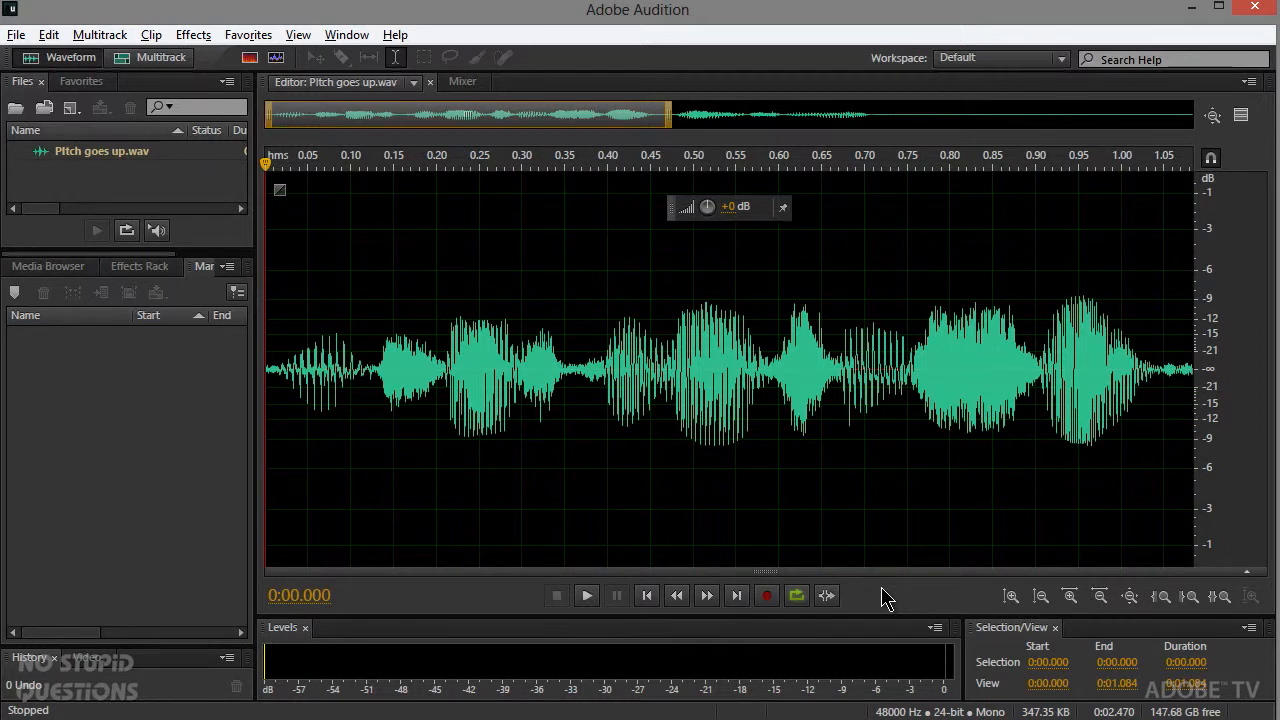
Step: Play the closing part of Pitch goes up.wav starting from about 1.08 s
{"action": "left_click_drag", "start_coordinate": [594, 108], "coordinate": [877, 106]}
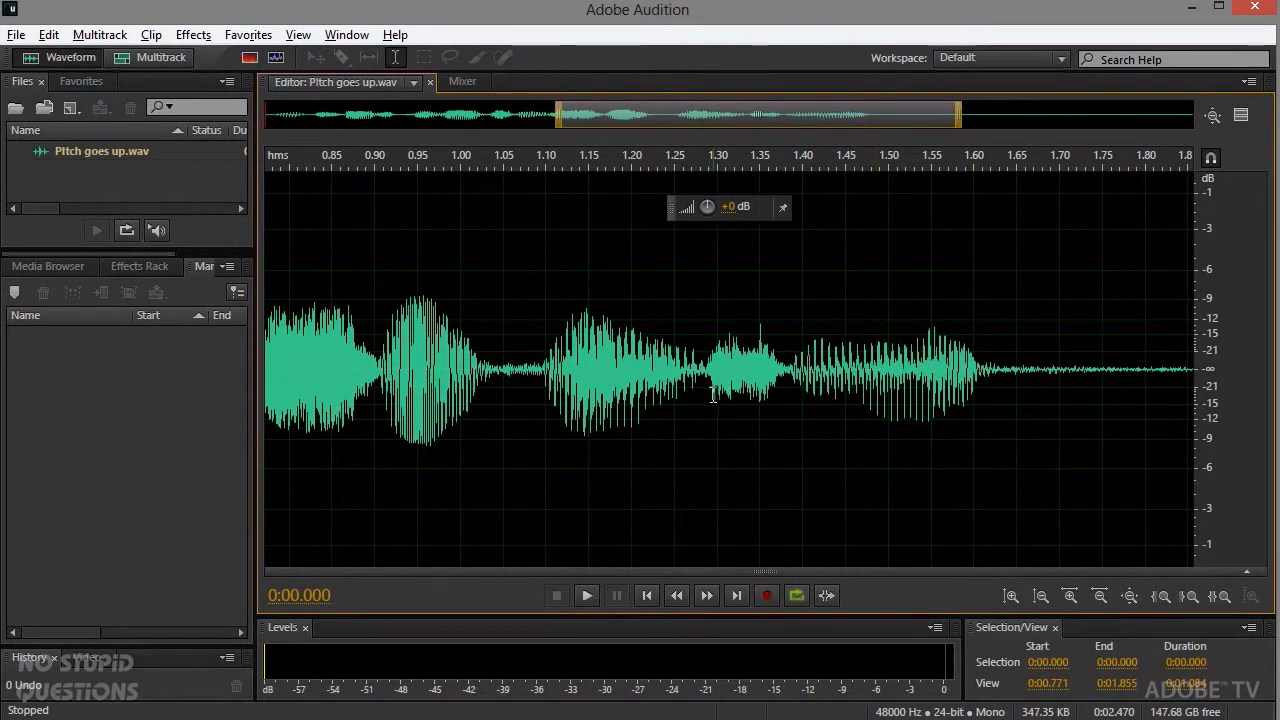
{"action": "scroll", "coordinate": [713, 393], "scroll_direction": "up", "scroll_amount": 1}
{"action": "left_click", "coordinate": [471, 394]}
{"action": "key", "text": "space"}
{"action": "key", "text": "space"}
{"action": "key", "text": "space"}
{"action": "key", "text": "space"}
{"action": "key", "text": "space"}
{"action": "key", "text": "space"}
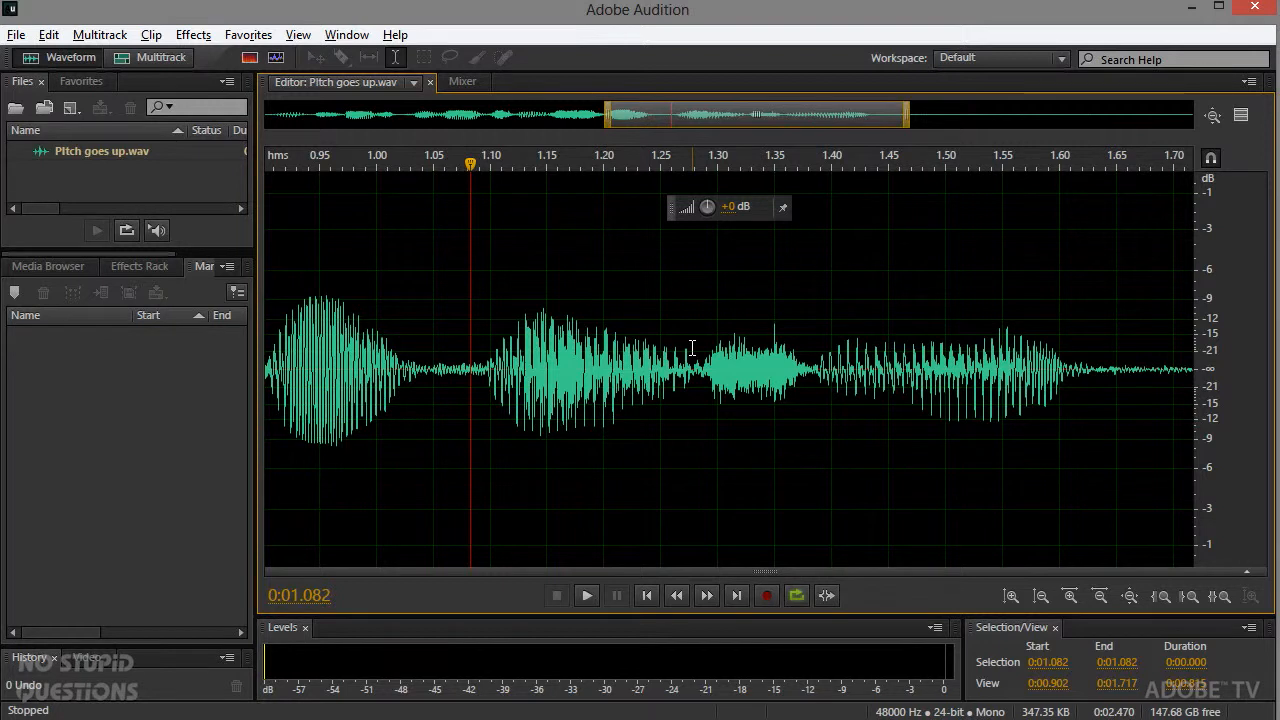
{"action": "key", "text": "space"}
Step: Open the Pitch Bender effect, hide the preview editor, and reset the pitch envelope to a flat line
{"action": "left_click", "coordinate": [193, 34]}
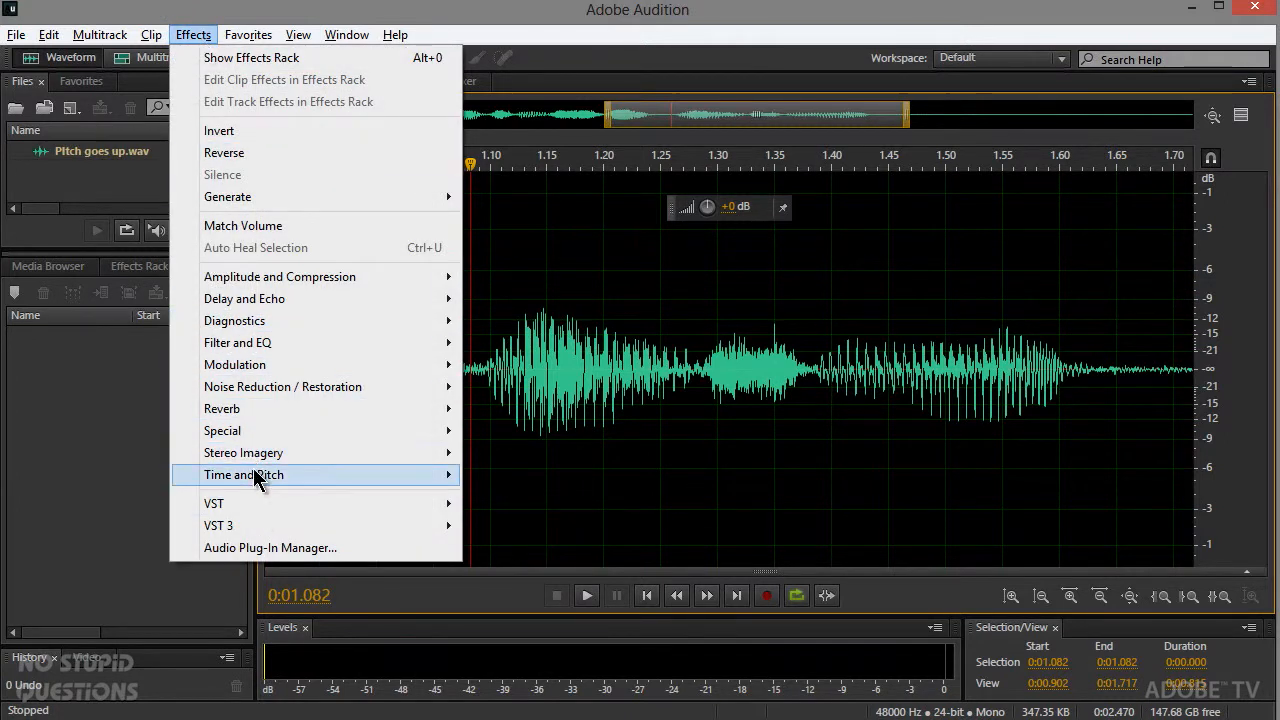
{"action": "mouse_move", "coordinate": [410, 477]}
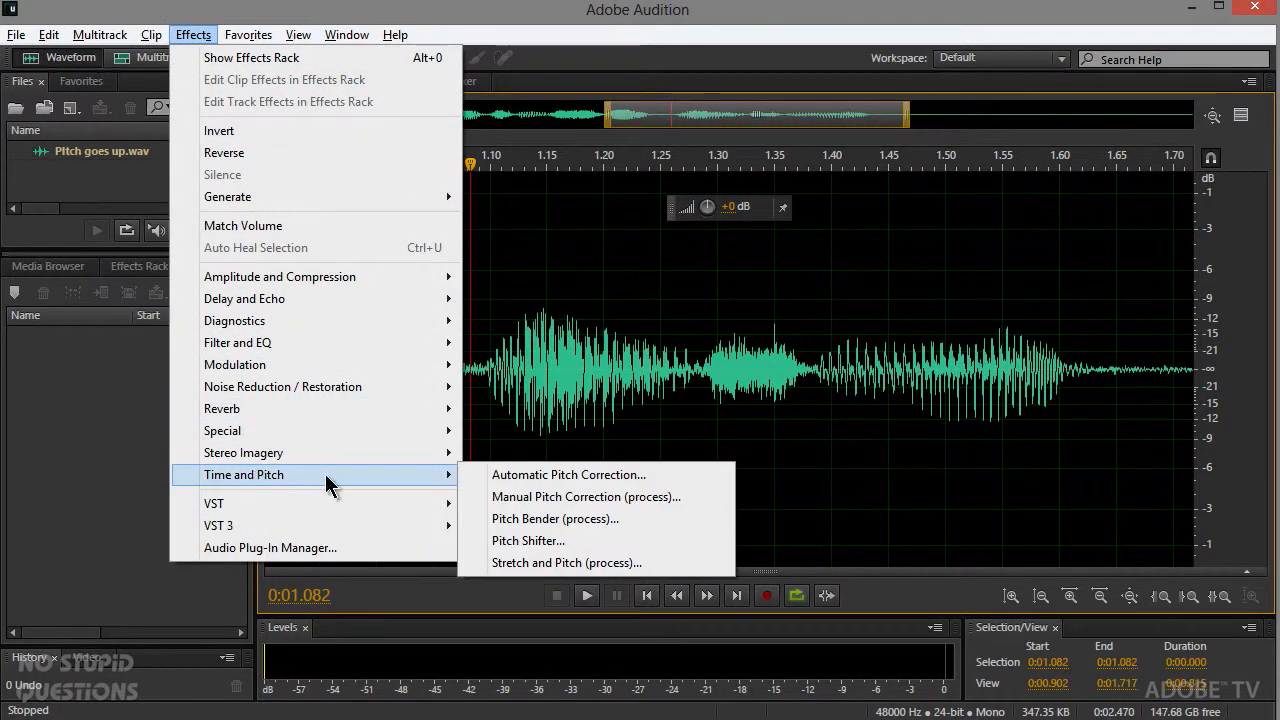
{"action": "left_click", "coordinate": [519, 519]}
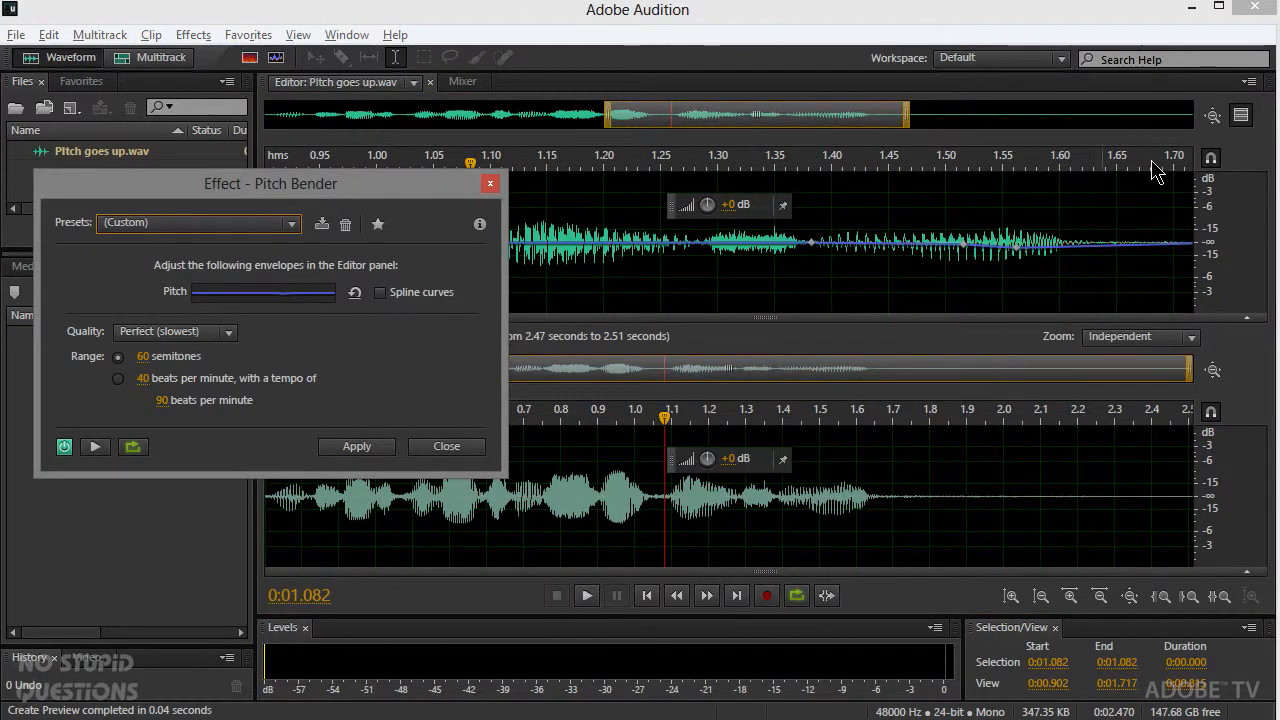
{"action": "left_click", "coordinate": [1241, 117]}
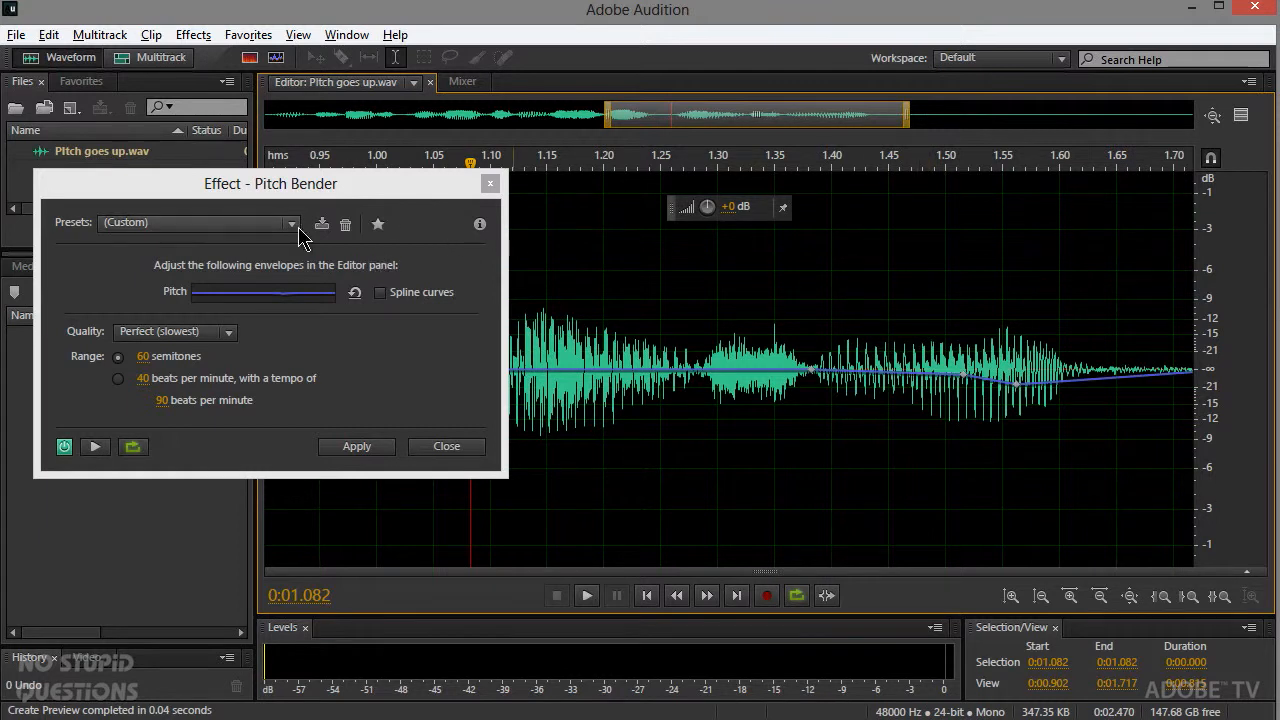
{"action": "left_click", "coordinate": [354, 295]}
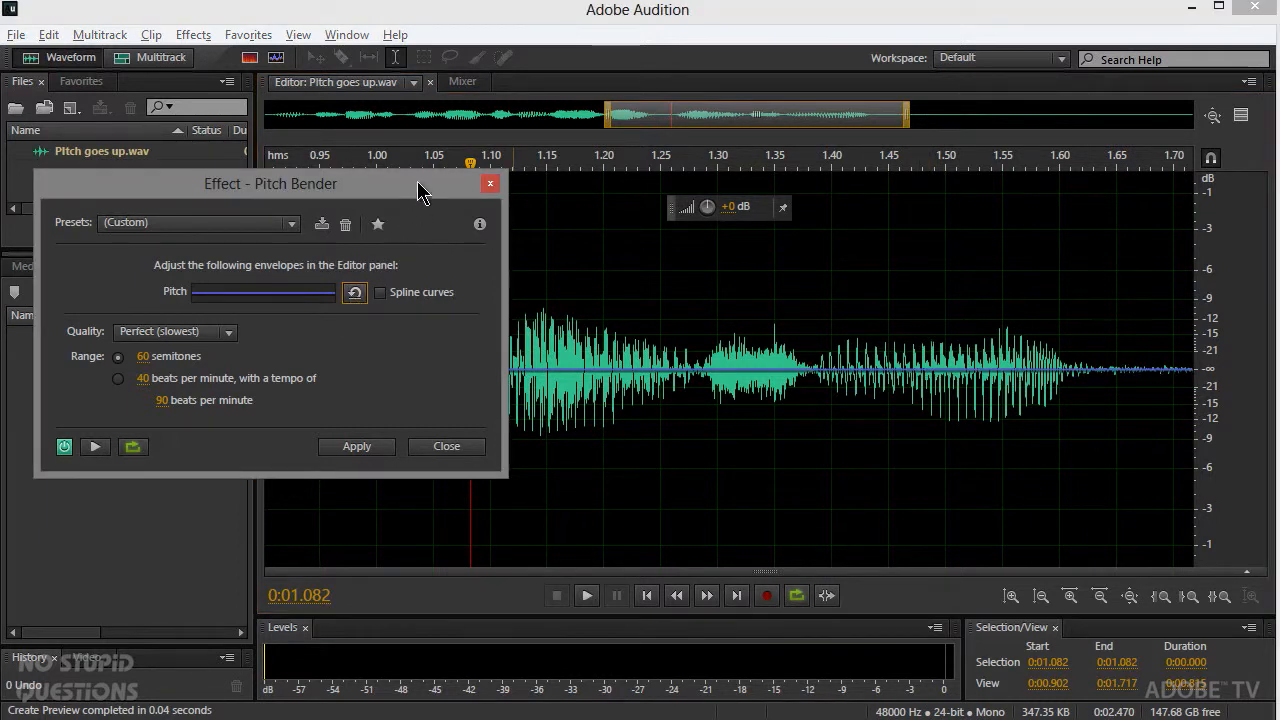
{"action": "left_click_drag", "start_coordinate": [430, 200], "coordinate": [409, 84]}
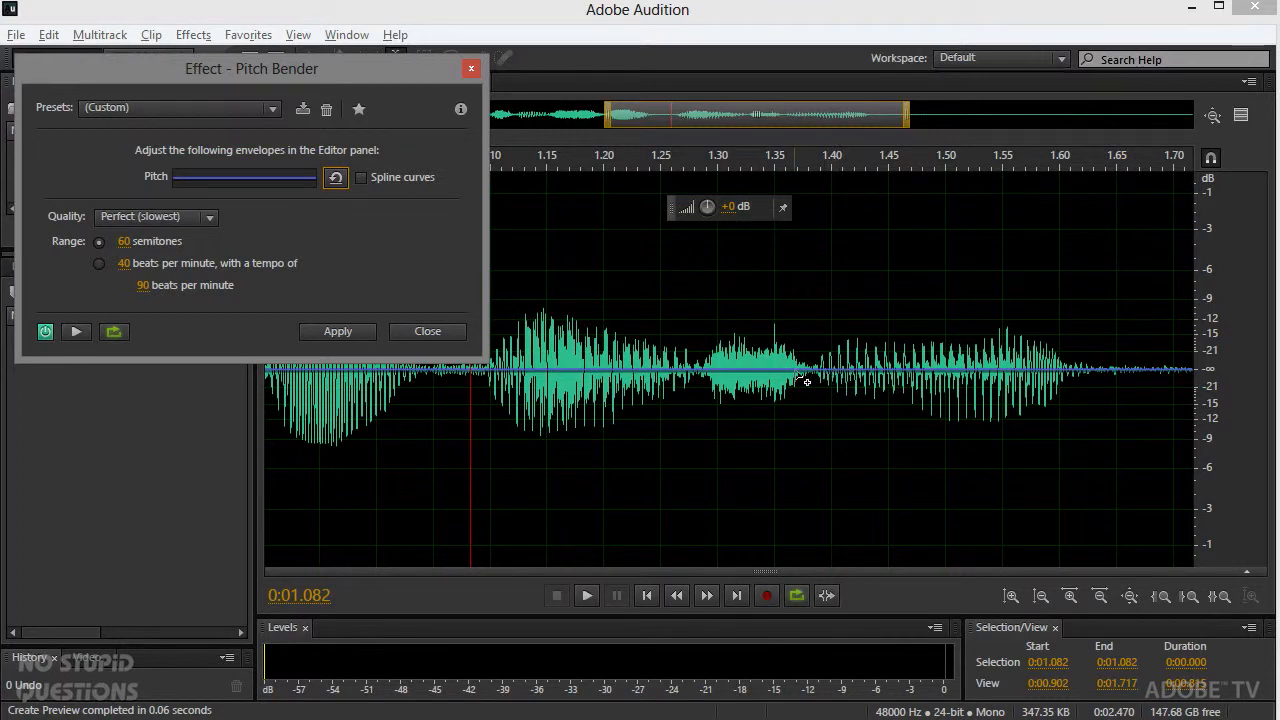
Step: Try shifting the whole pitch envelope well above and well below the zero line, playing each version
{"action": "left_click_drag", "start_coordinate": [771, 375], "coordinate": [768, 298]}
{"action": "key", "text": "space"}
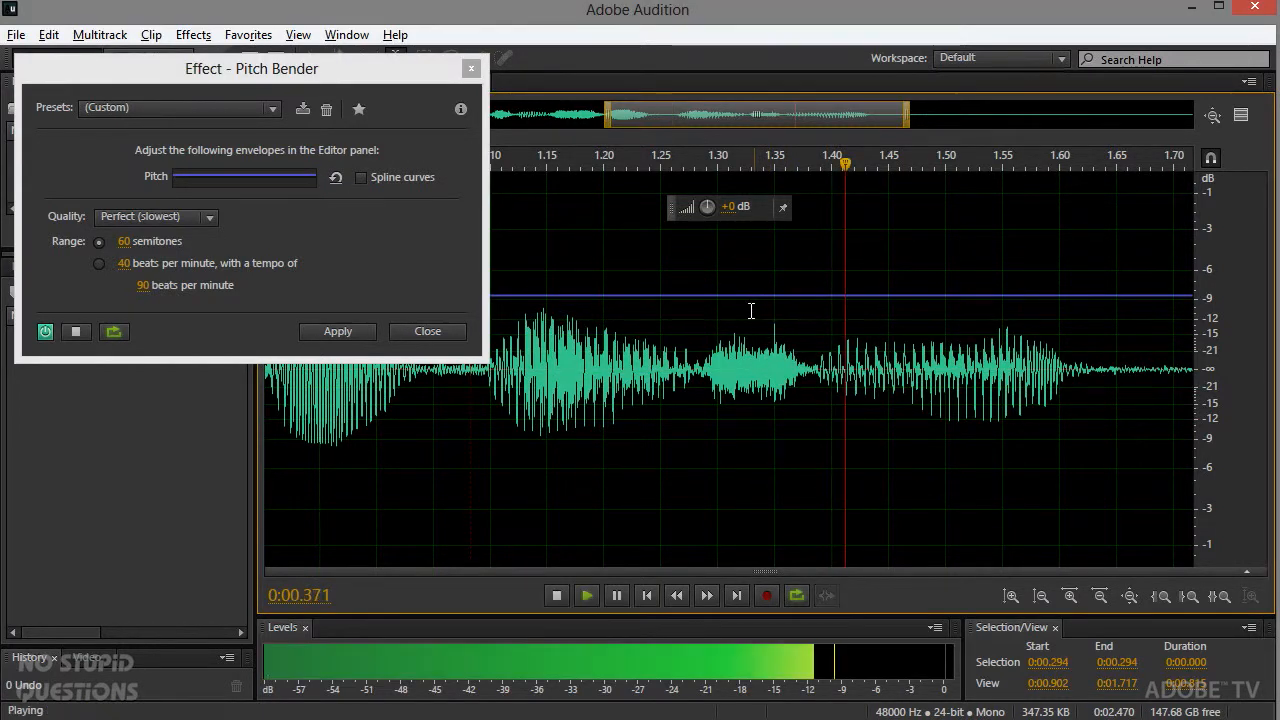
{"action": "key", "text": "space"}
{"action": "left_click_drag", "start_coordinate": [752, 296], "coordinate": [750, 455]}
{"action": "key", "text": "space"}
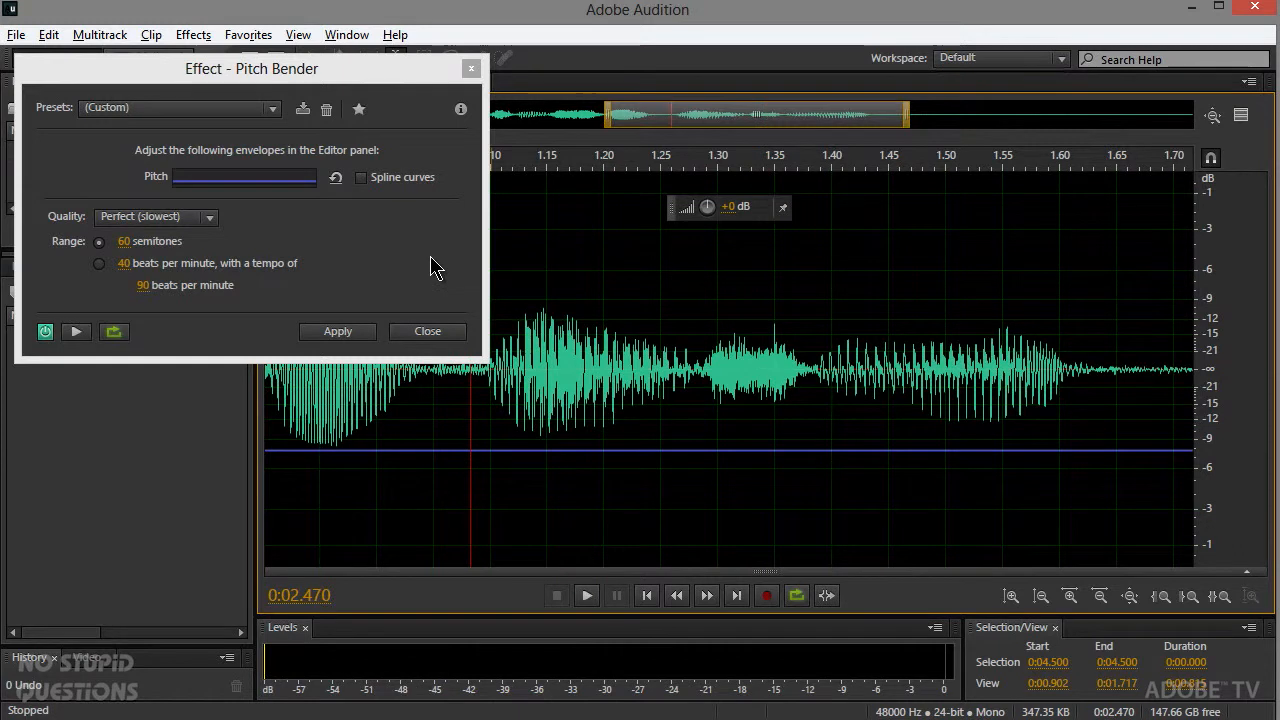
Step: Try to reset the pitch envelope, and close Pitch Bender without applying it
{"action": "left_click", "coordinate": [337, 180]}
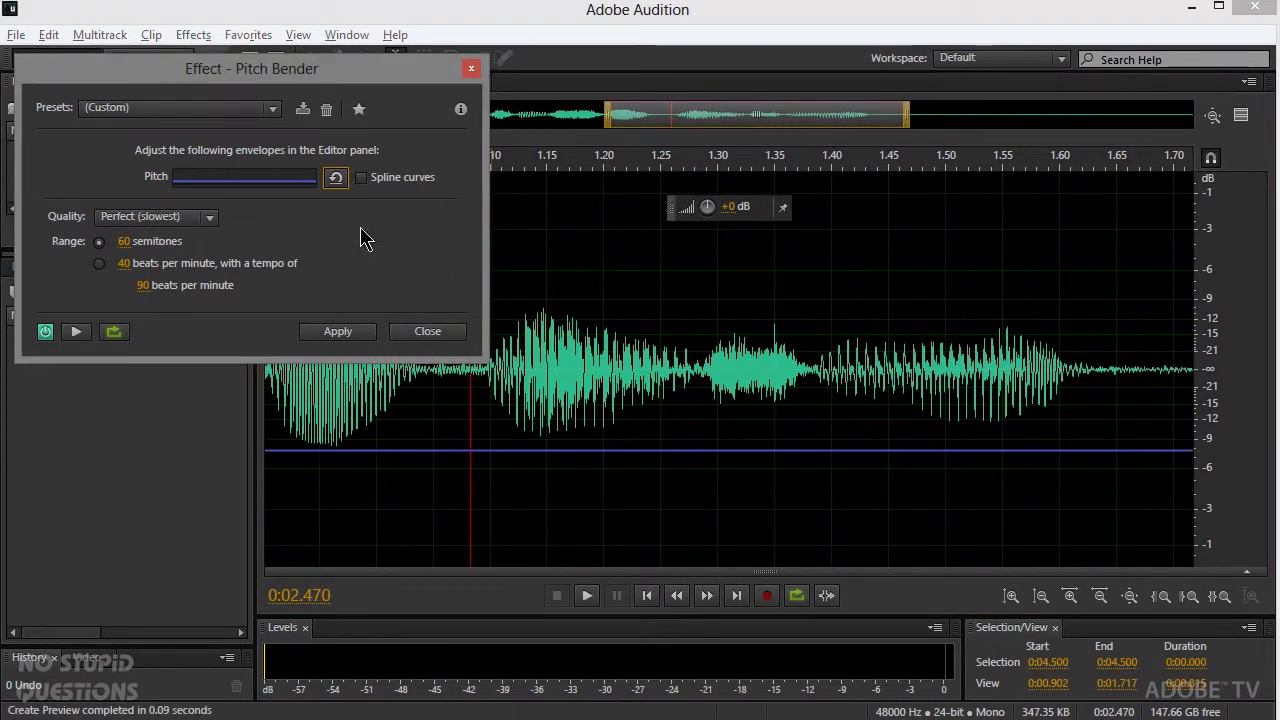
{"action": "left_click", "coordinate": [444, 334]}
{"action": "left_click", "coordinate": [430, 331]}
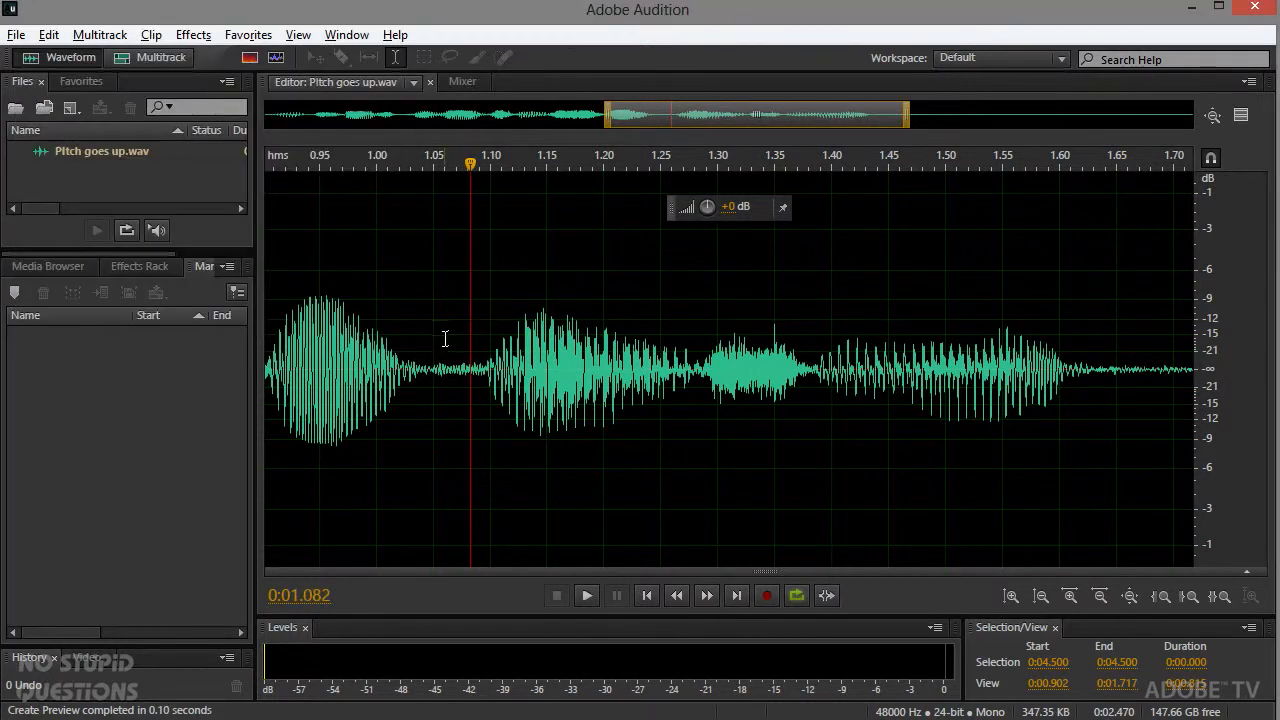
Step: Reopen the Pitch Bender effect and hide the preview editor, keeping the waveform clear of the dialog
{"action": "left_click", "coordinate": [151, 36]}
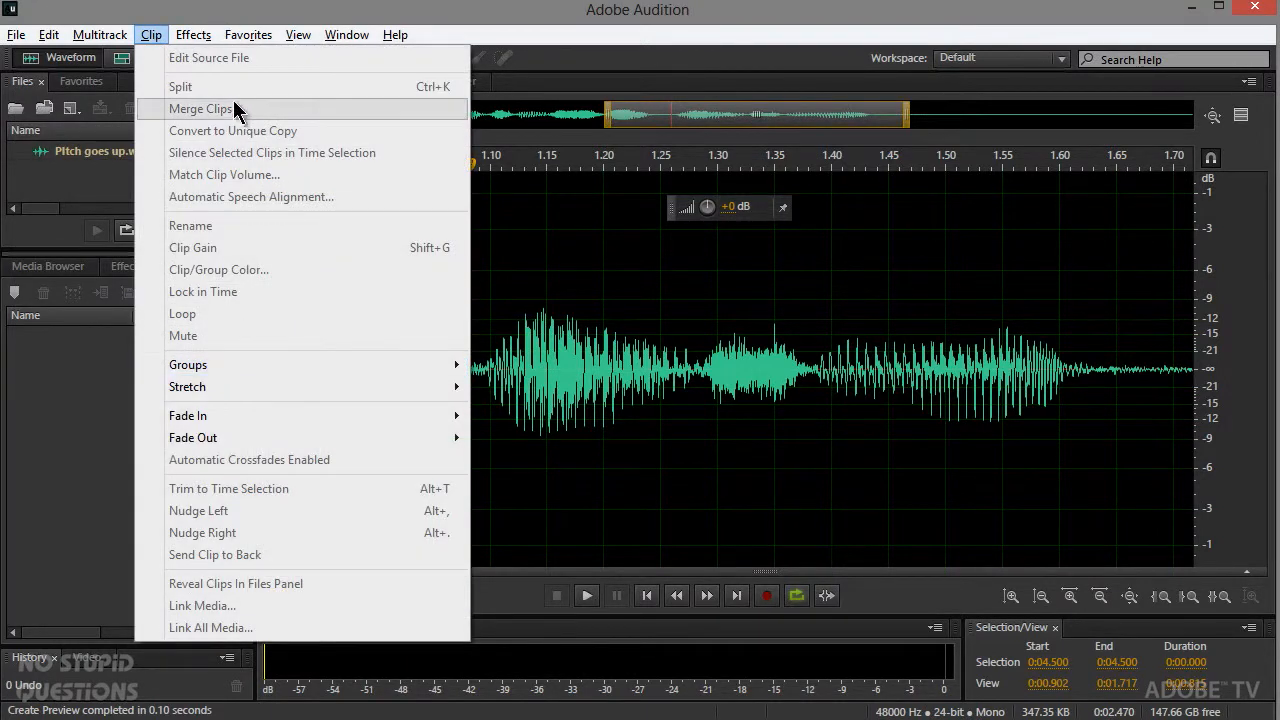
{"action": "mouse_move", "coordinate": [203, 42]}
{"action": "mouse_move", "coordinate": [287, 478]}
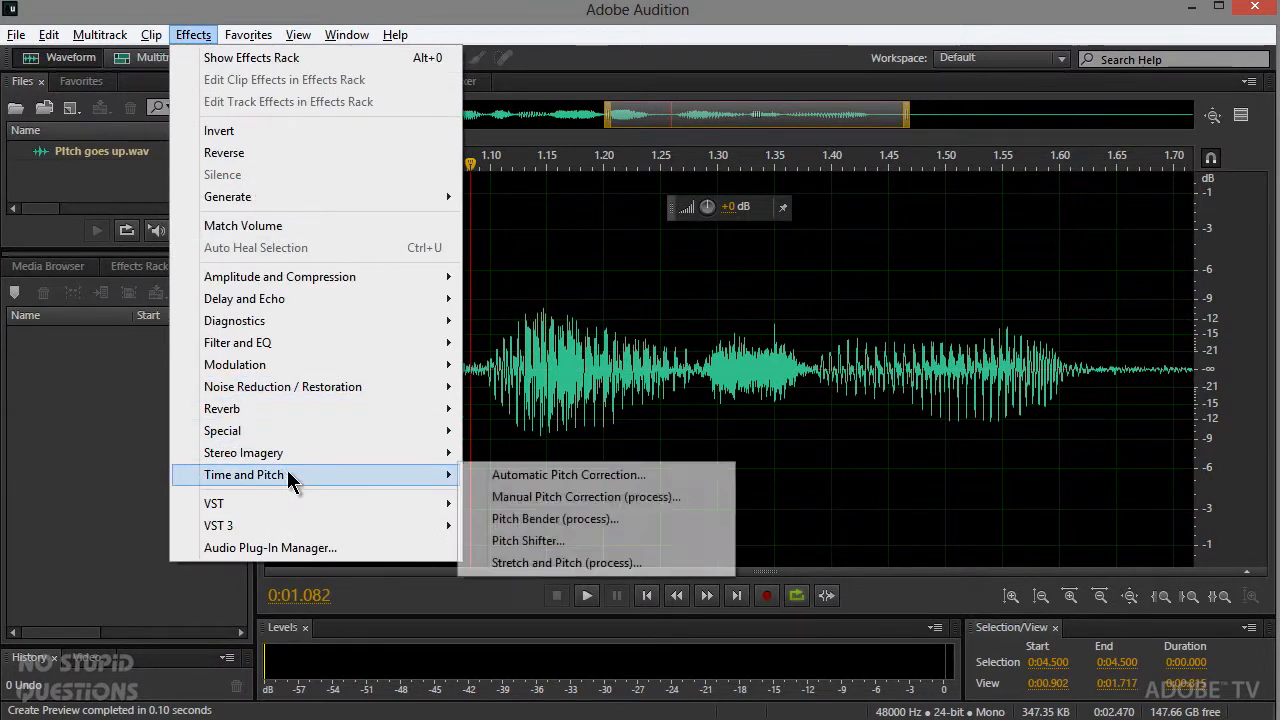
{"action": "left_click", "coordinate": [531, 519]}
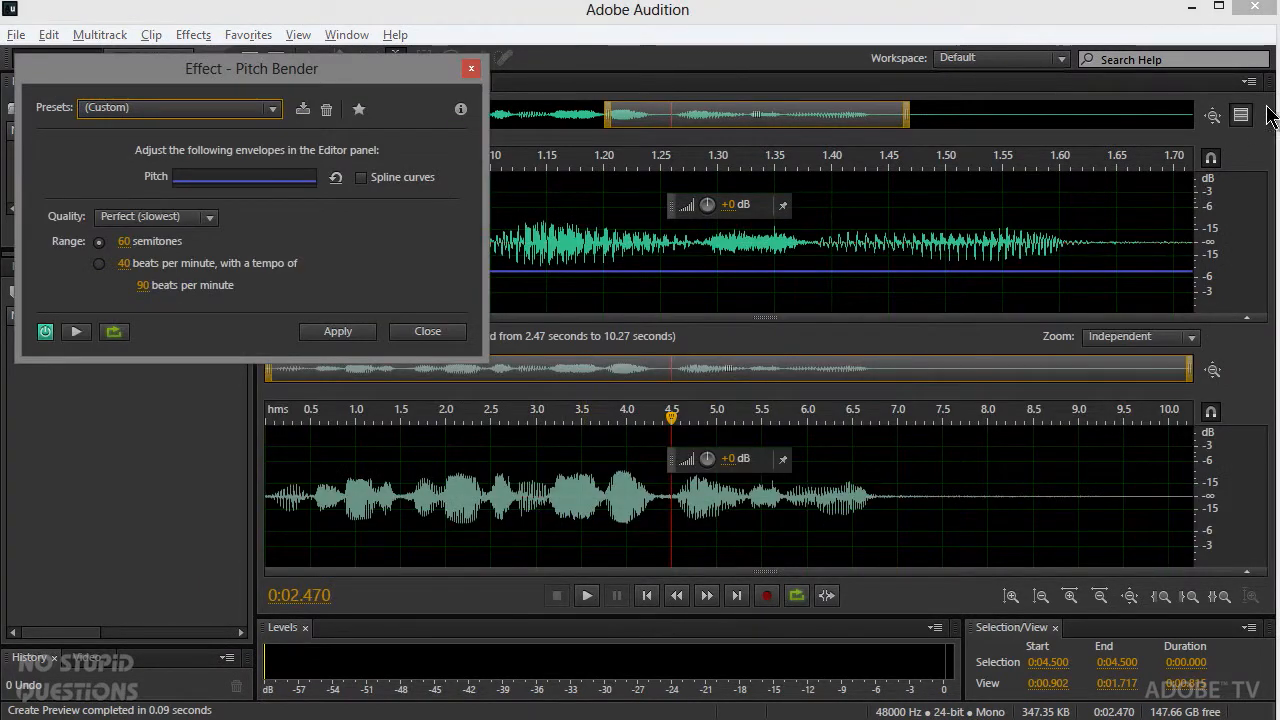
{"action": "left_click", "coordinate": [1240, 116]}
{"action": "left_click_drag", "start_coordinate": [422, 90], "coordinate": [470, 97]}
Step: Move the entire flat pitch envelope back up to the zero line
{"action": "left_click", "coordinate": [813, 374]}
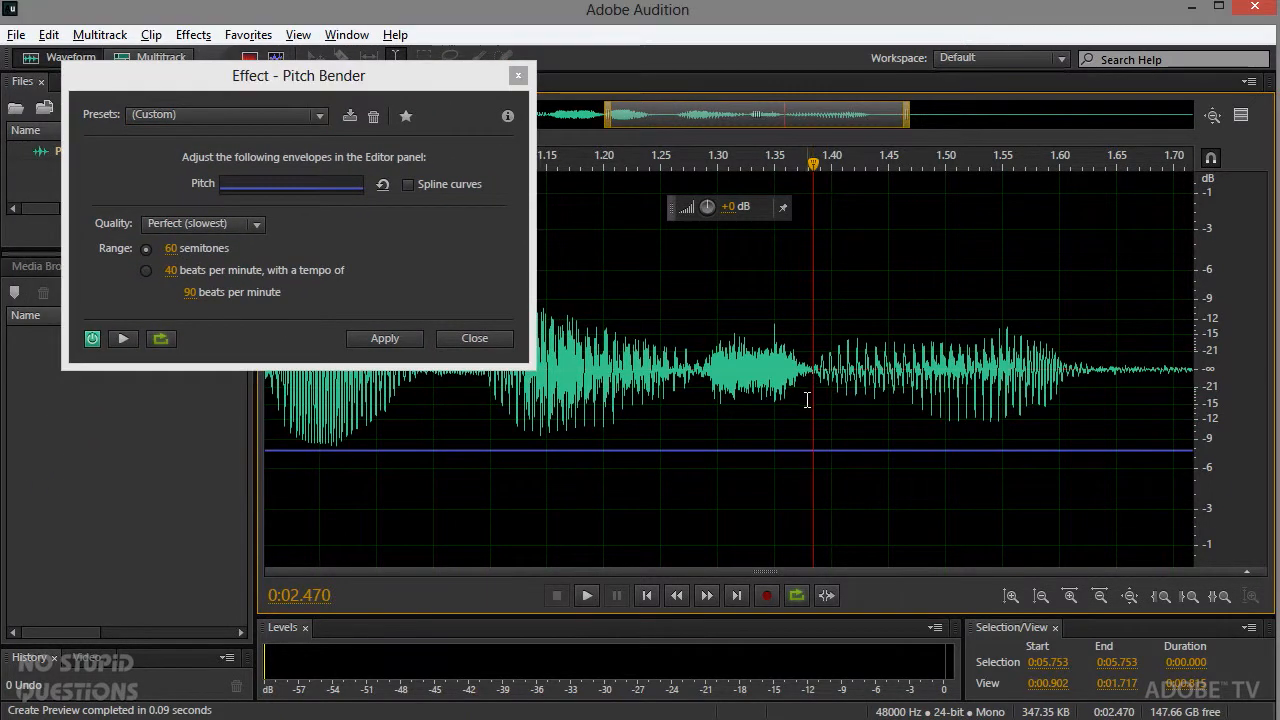
{"action": "key", "text": "space"}
{"action": "key", "text": "space"}
{"action": "left_click_drag", "start_coordinate": [781, 451], "coordinate": [767, 372]}
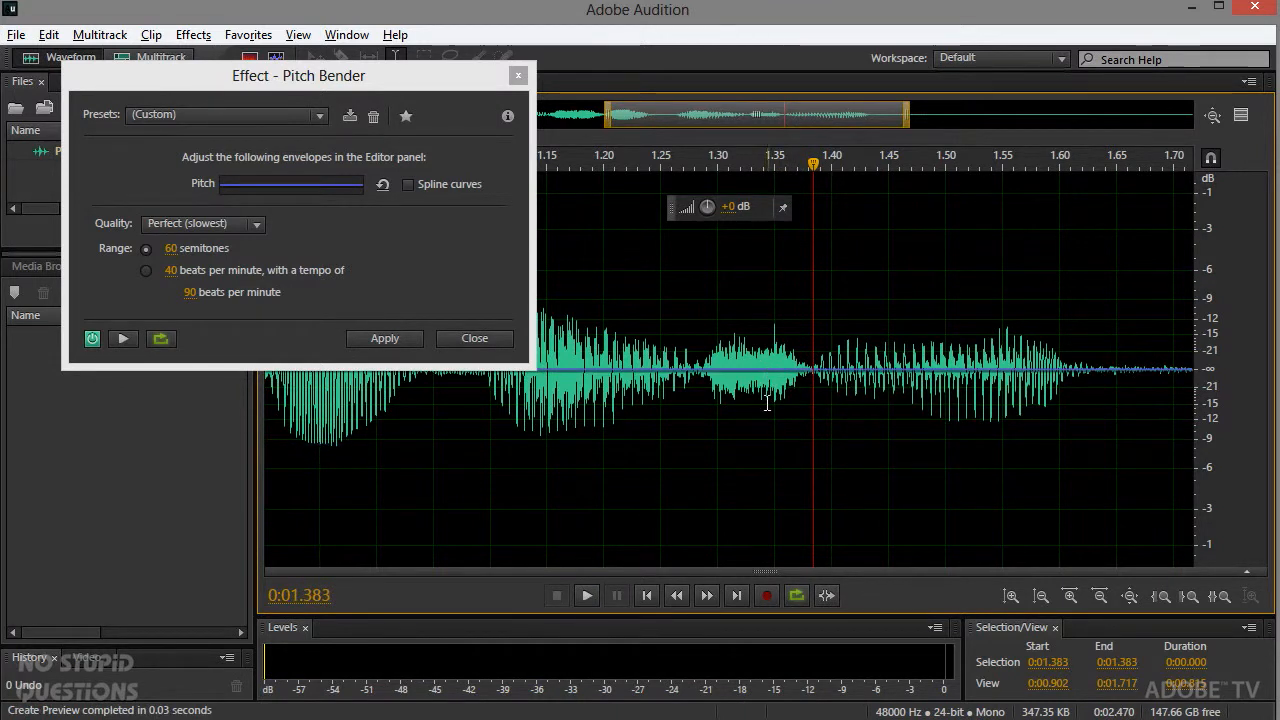
Step: Play the closing phrase from about 1.38 s, 1.27 s and 1.09 s to locate its individual sounds
{"action": "key", "text": "space"}
{"action": "key", "text": "space"}
{"action": "key", "text": "space"}
{"action": "key", "text": "space"}
{"action": "left_click", "coordinate": [686, 385]}
{"action": "key", "text": "space"}
{"action": "key", "text": "space"}
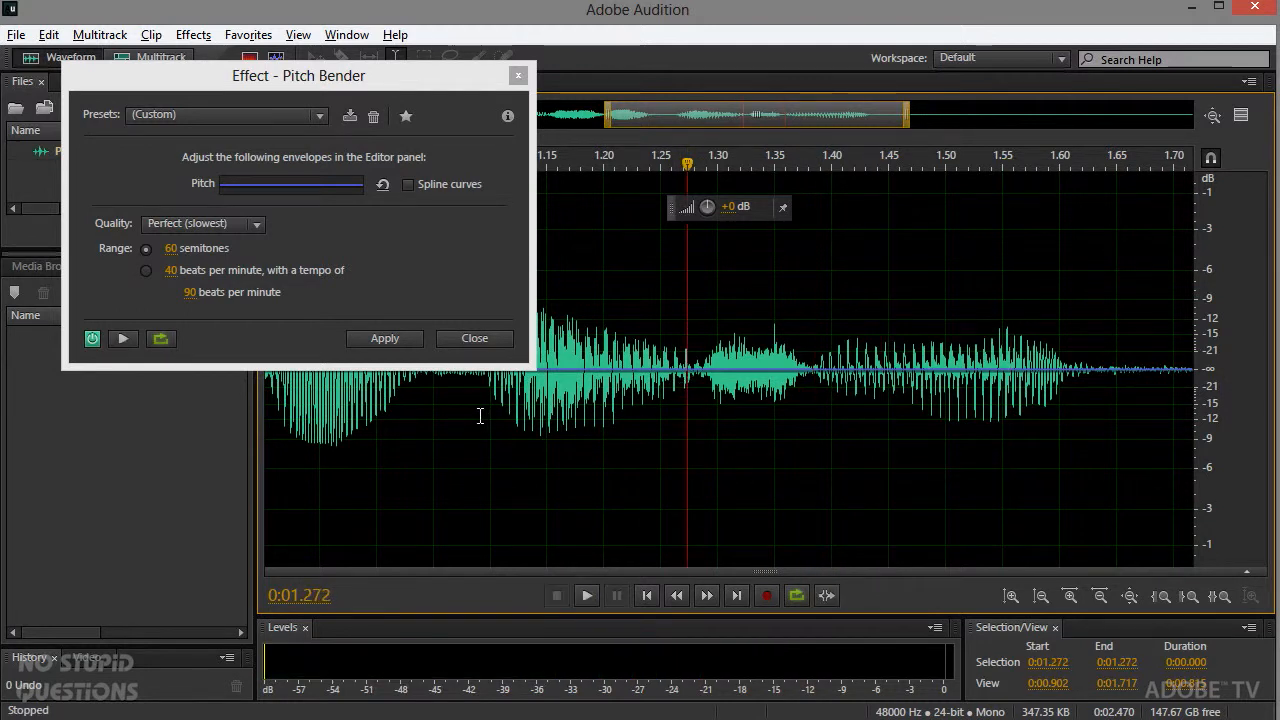
{"action": "left_click", "coordinate": [480, 416]}
{"action": "key", "text": "space"}
{"action": "key", "text": "space"}
{"action": "key", "text": "space"}
{"action": "key", "text": "space"}
{"action": "key", "text": "space"}
{"action": "key", "text": "space"}
{"action": "key", "text": "space"}
{"action": "key", "text": "space"}
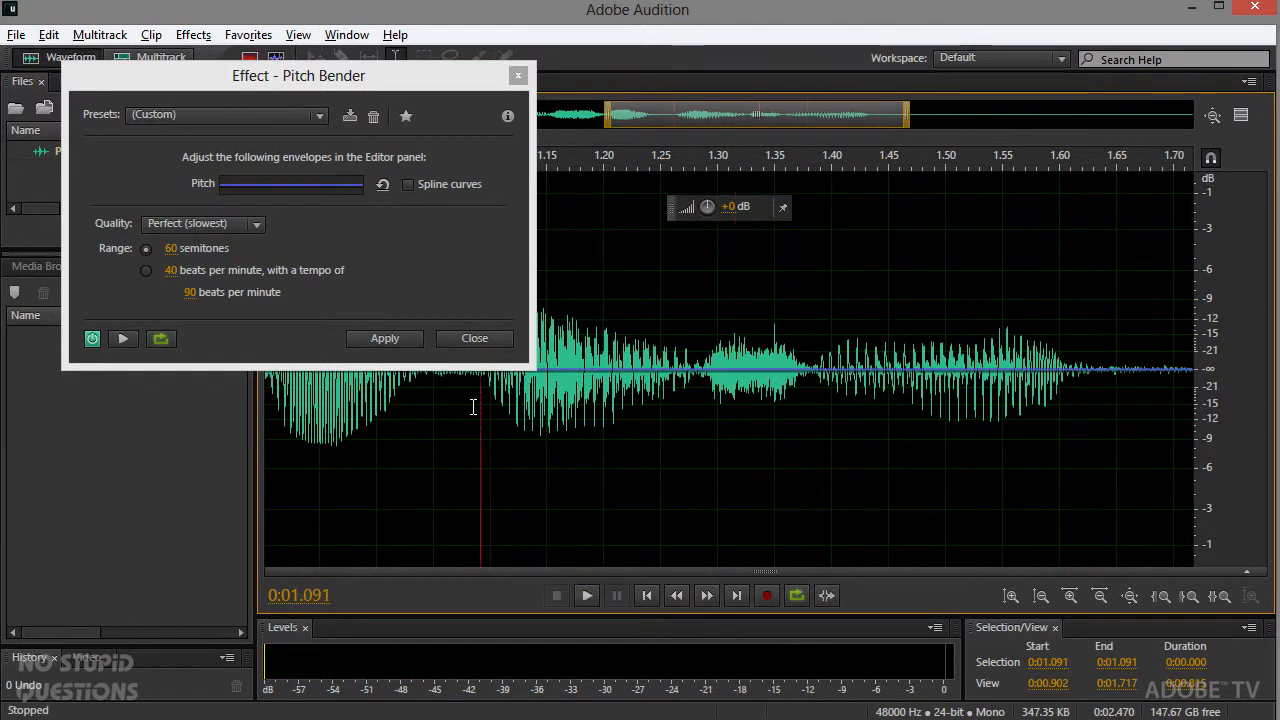
Step: Select the last three sounds one after another and play the final one, from about 1.385 s to 1.612 s
{"action": "left_click_drag", "start_coordinate": [700, 400], "coordinate": [509, 405]}
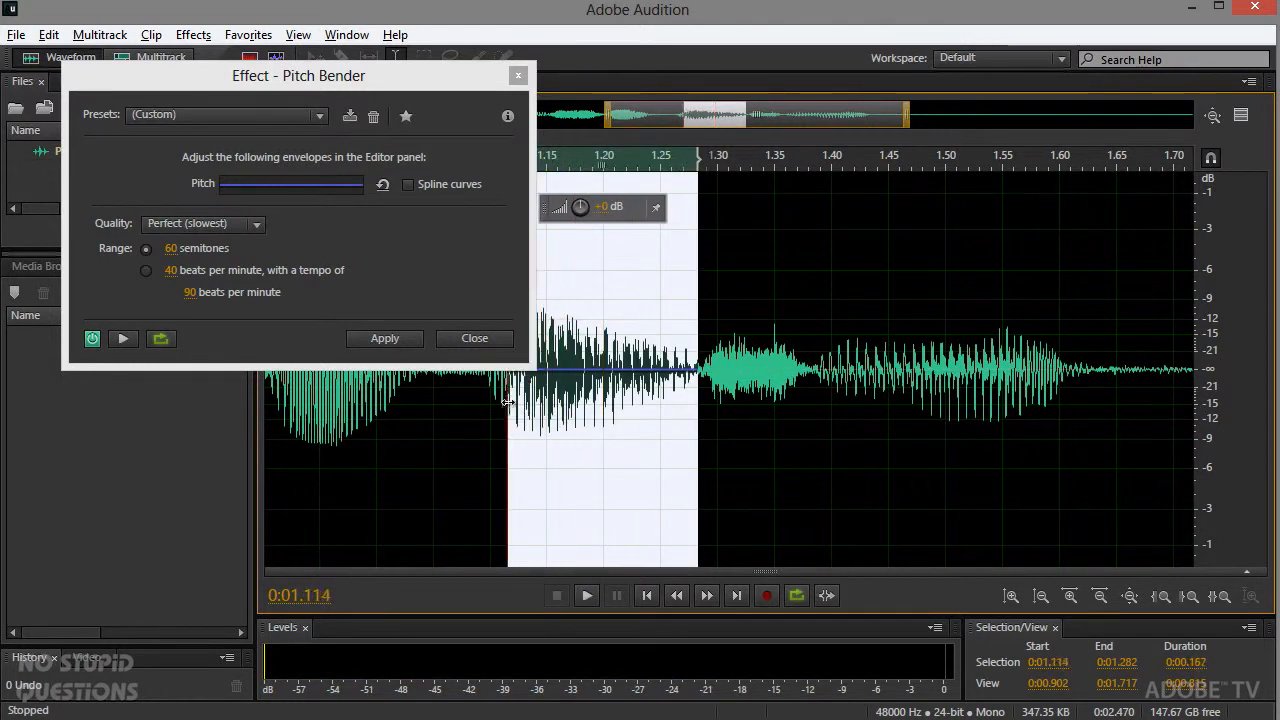
{"action": "left_click_drag", "start_coordinate": [801, 413], "coordinate": [695, 410]}
{"action": "left_click_drag", "start_coordinate": [816, 435], "coordinate": [1073, 425]}
{"action": "key", "text": "space"}
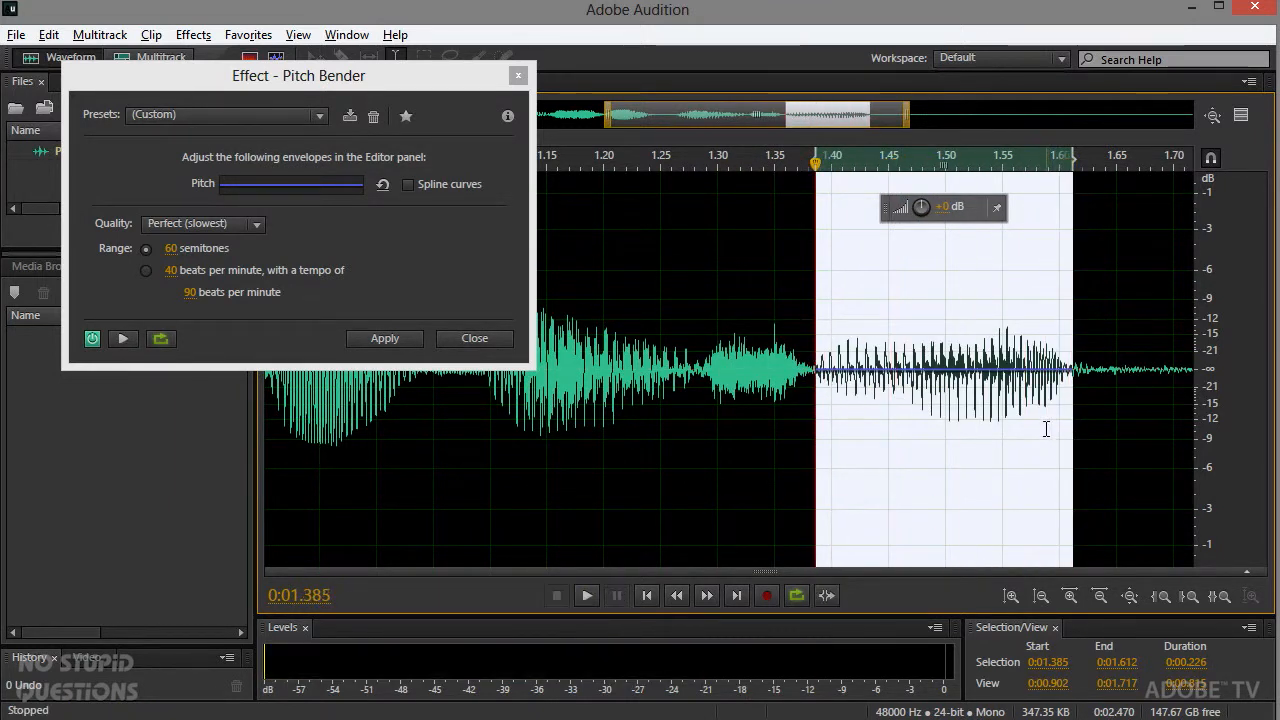
{"action": "key", "text": "space"}
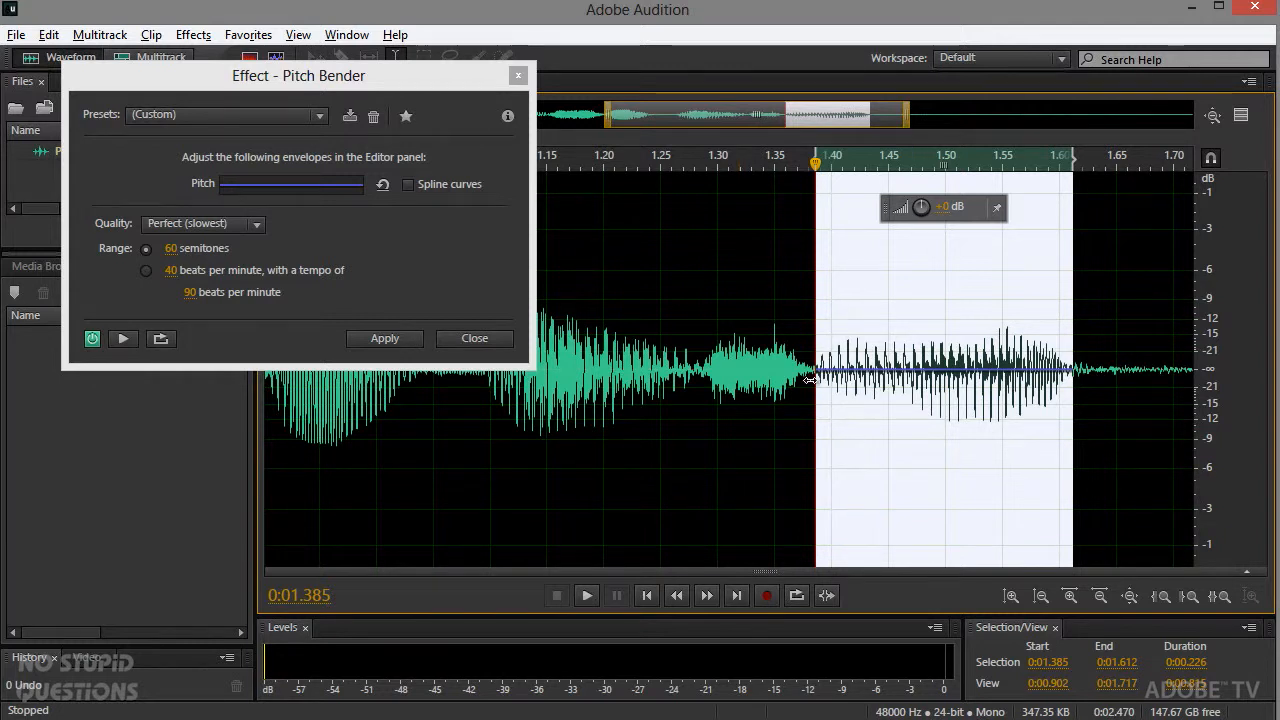
Step: Add keyframes around the final sound, lower the one near 1.61 s to about -10.1 semitones, and preview the bend
{"action": "left_click", "coordinate": [739, 405]}
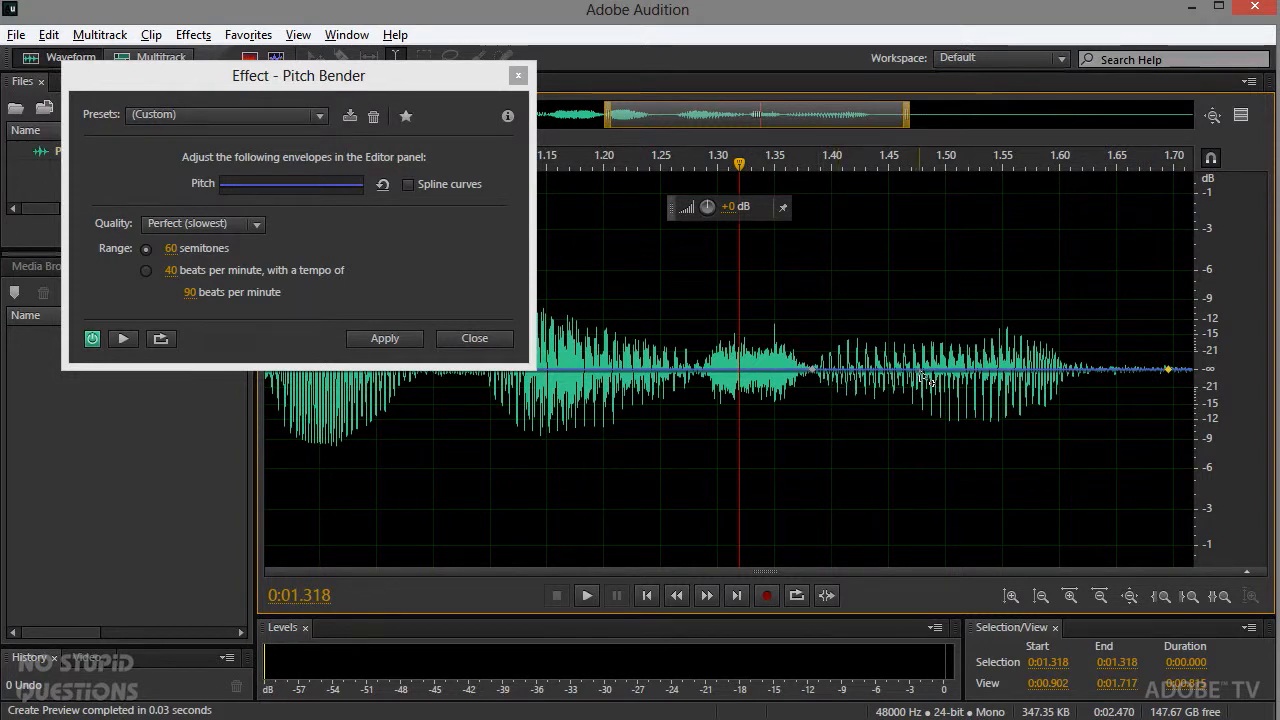
{"action": "left_click", "coordinate": [1061, 370]}
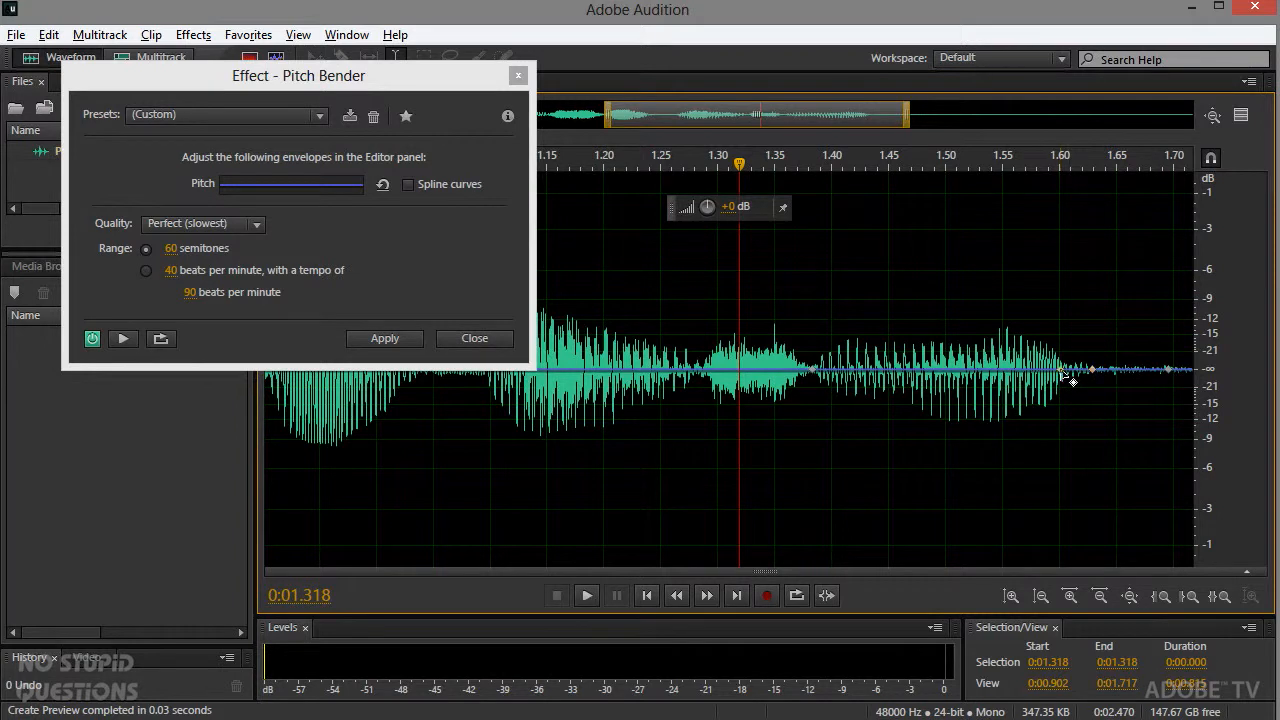
{"action": "left_click_drag", "start_coordinate": [1062, 372], "coordinate": [1068, 405]}
{"action": "key", "text": "space"}
{"action": "key", "text": "space"}
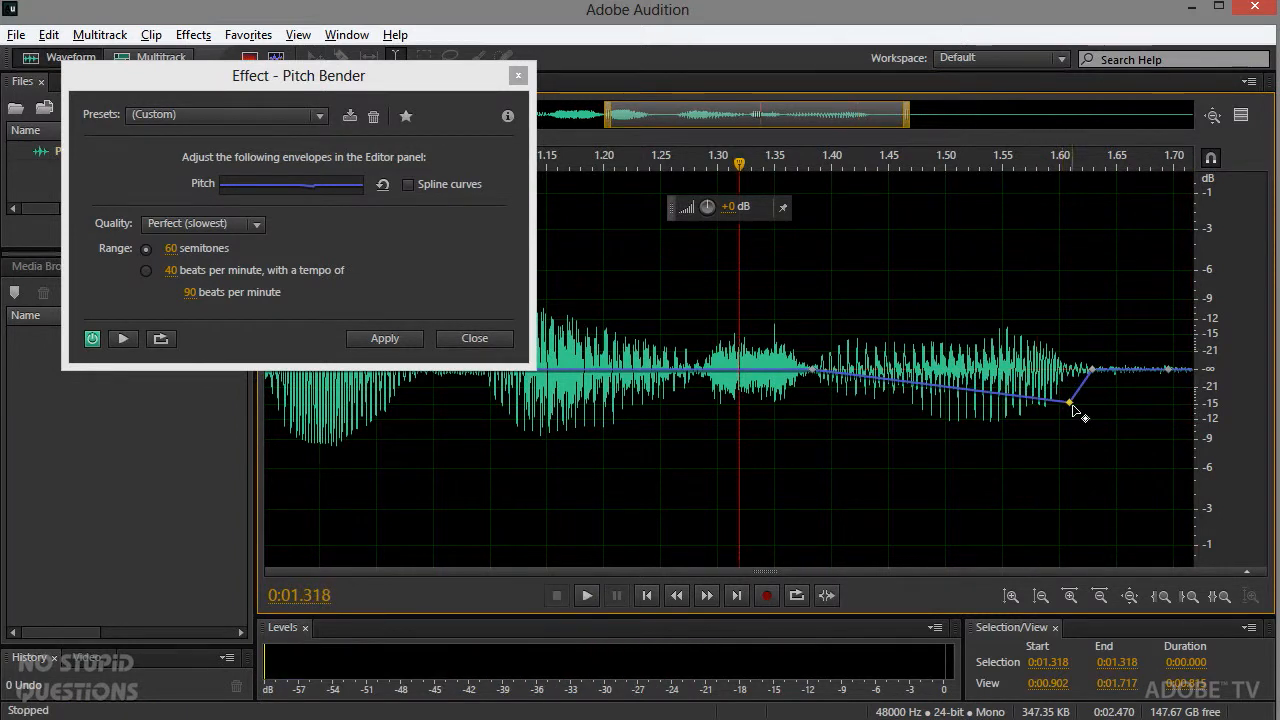
{"action": "mouse_move", "coordinate": [1070, 406]}
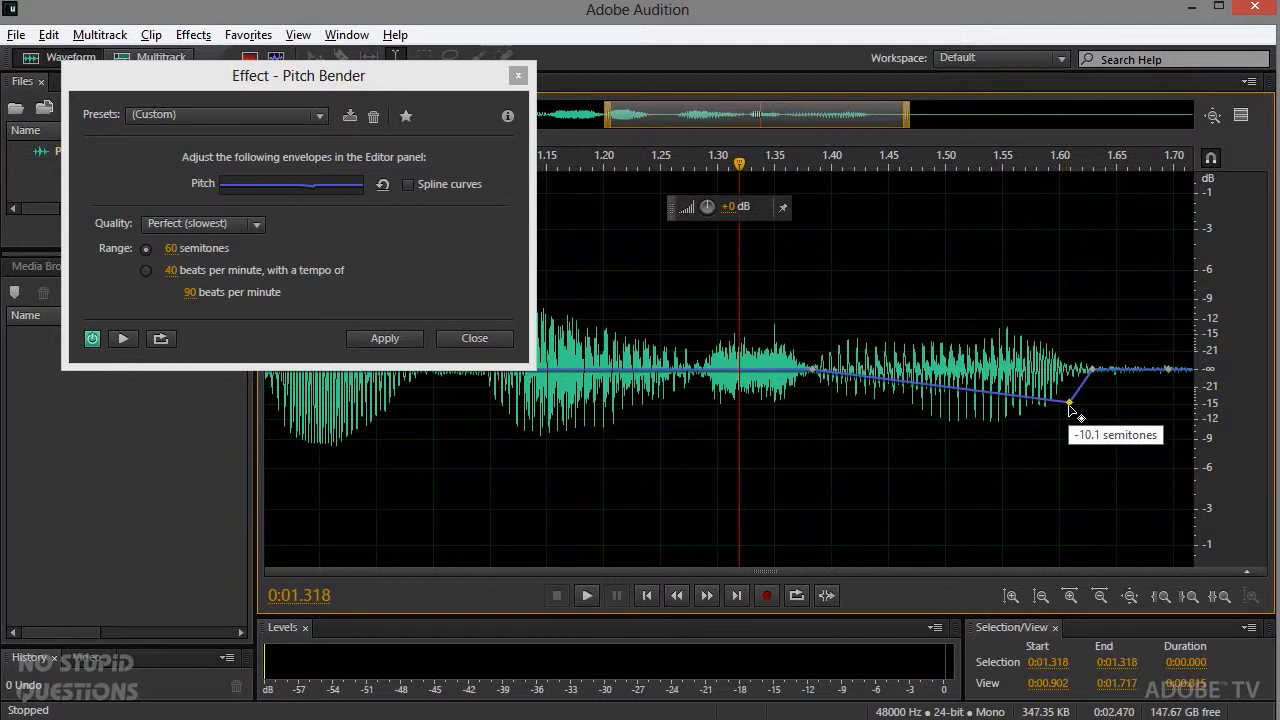
Step: Raise the keyframe near 1.61 s to just below the zero line and compare playback with the effect on and off
{"action": "left_click_drag", "start_coordinate": [1068, 404], "coordinate": [1068, 380]}
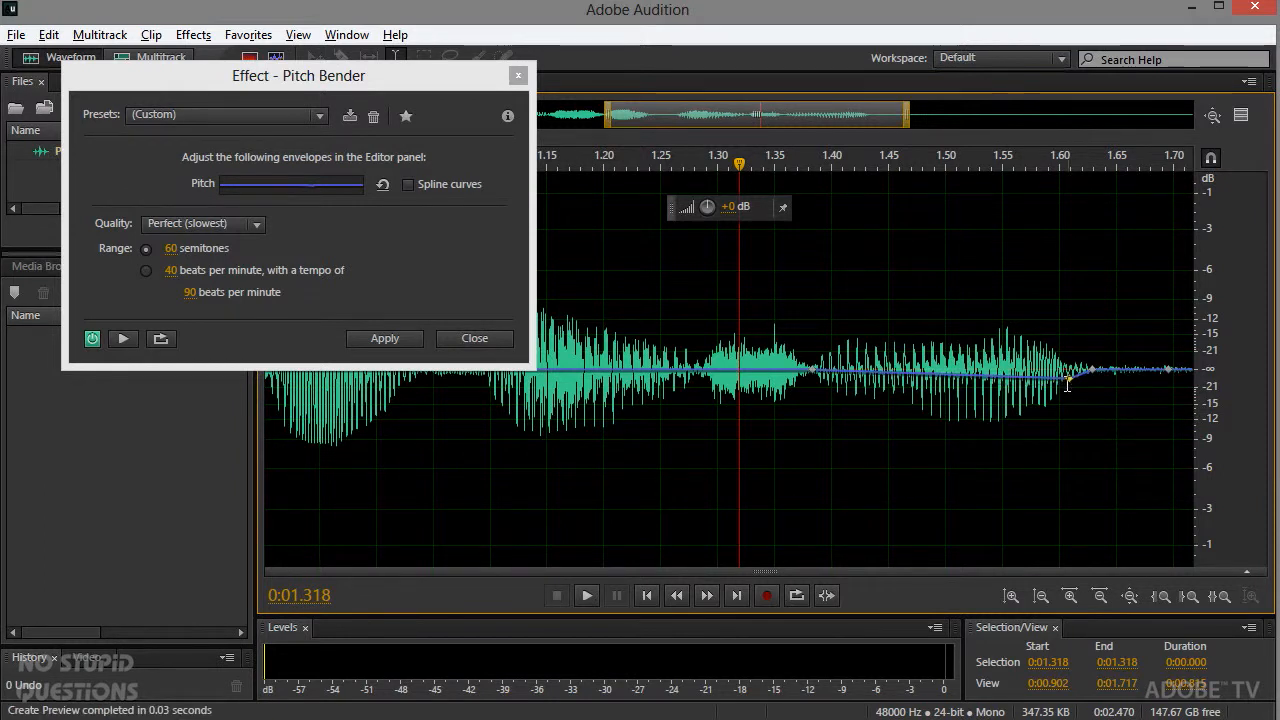
{"action": "key", "text": "space"}
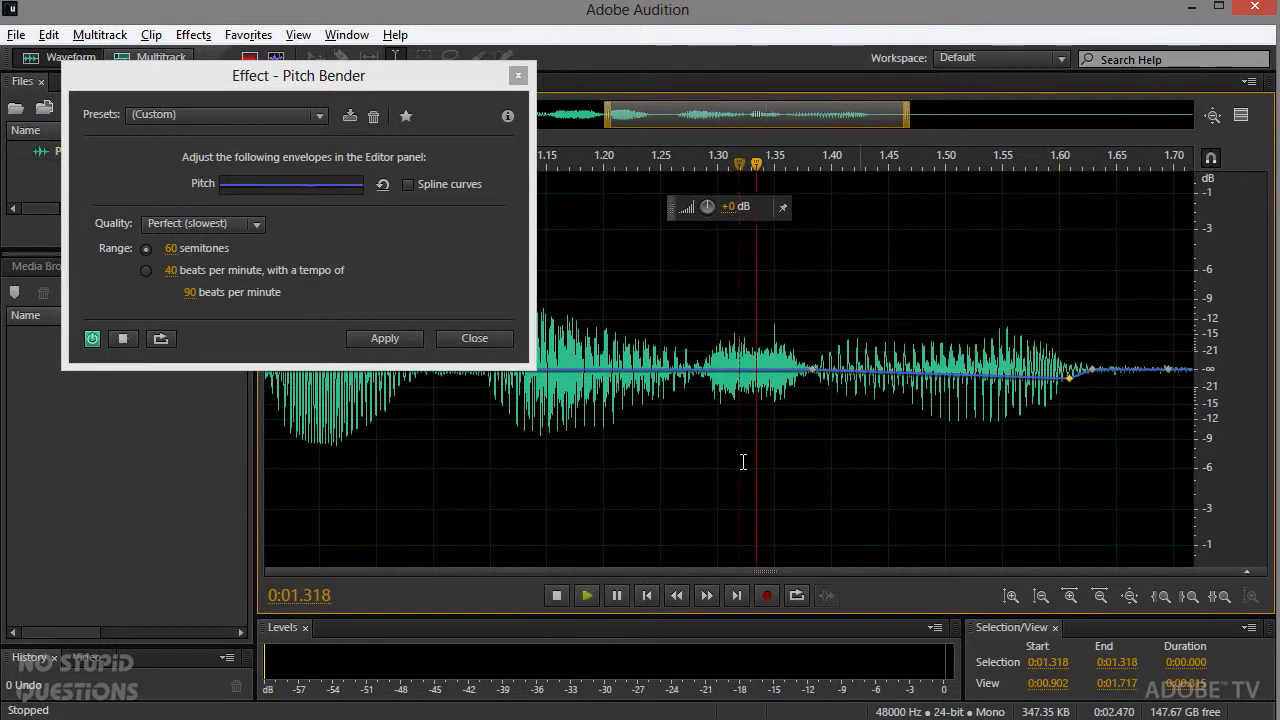
{"action": "key", "text": "space"}
{"action": "key", "text": "space"}
{"action": "key", "text": "space"}
{"action": "key", "text": "space"}
{"action": "key", "text": "space"}
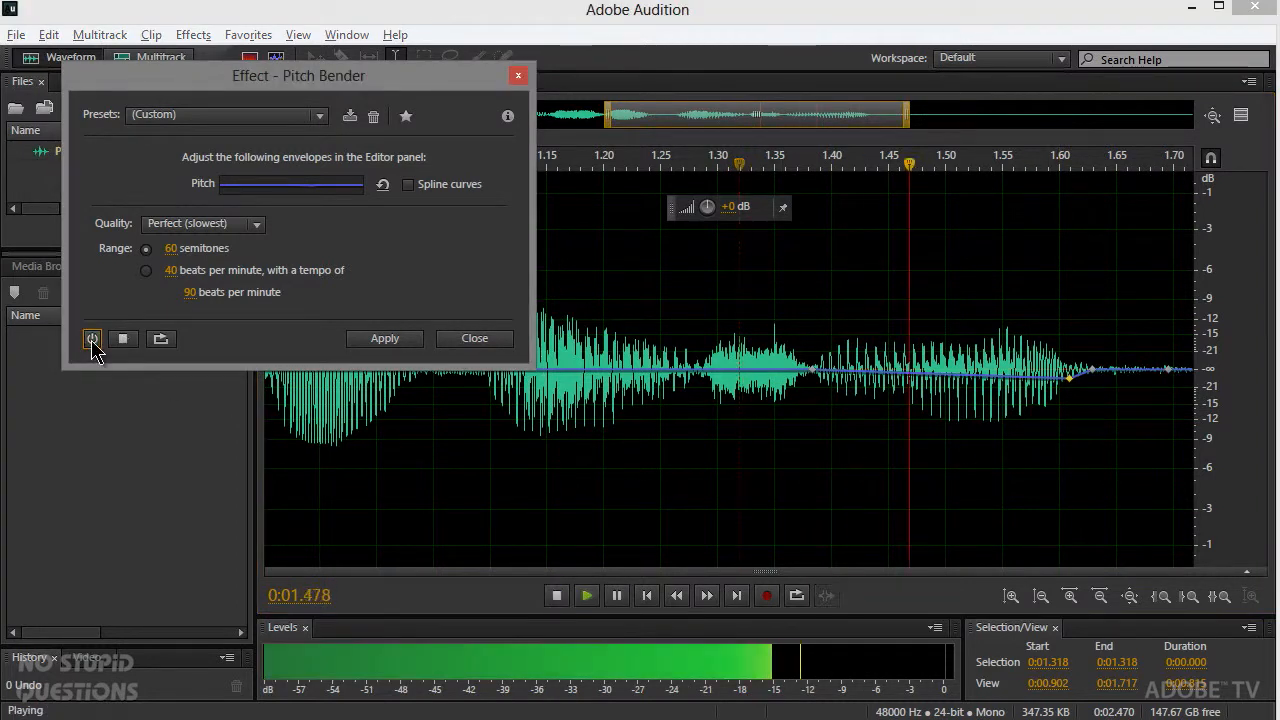
{"action": "key", "text": "space"}
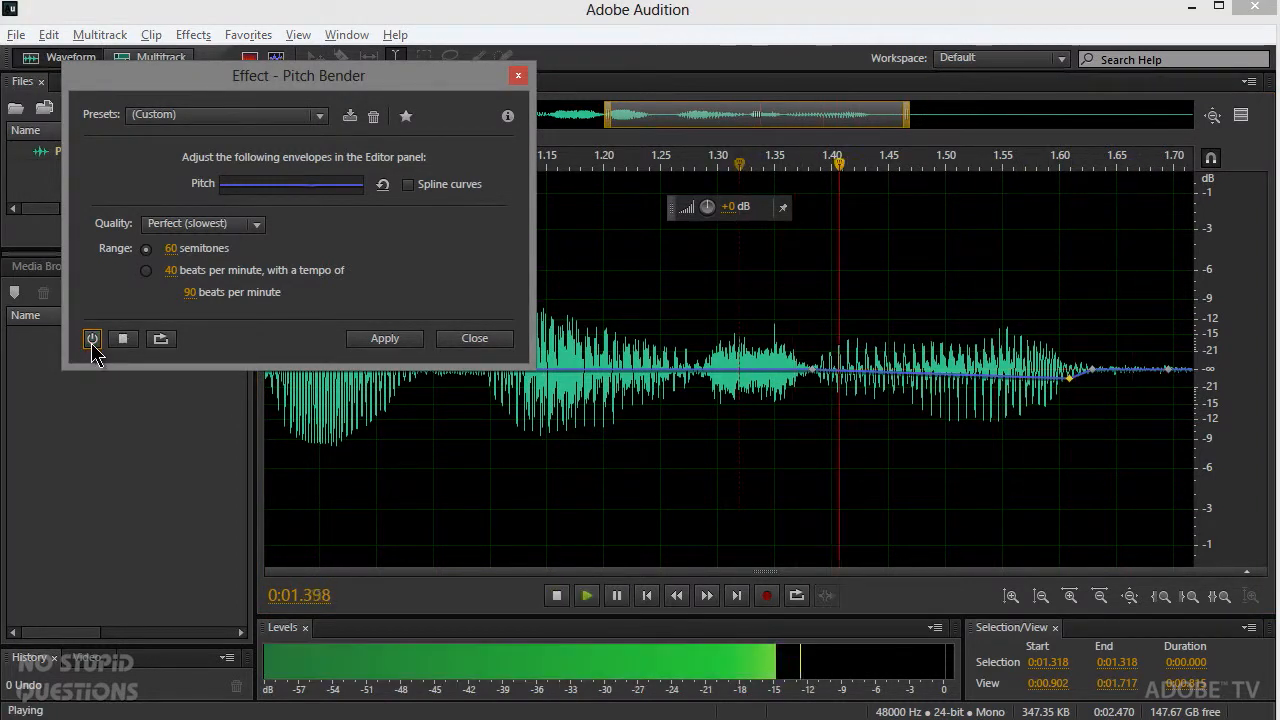
{"action": "key", "text": "space"}
{"action": "key", "text": "space"}
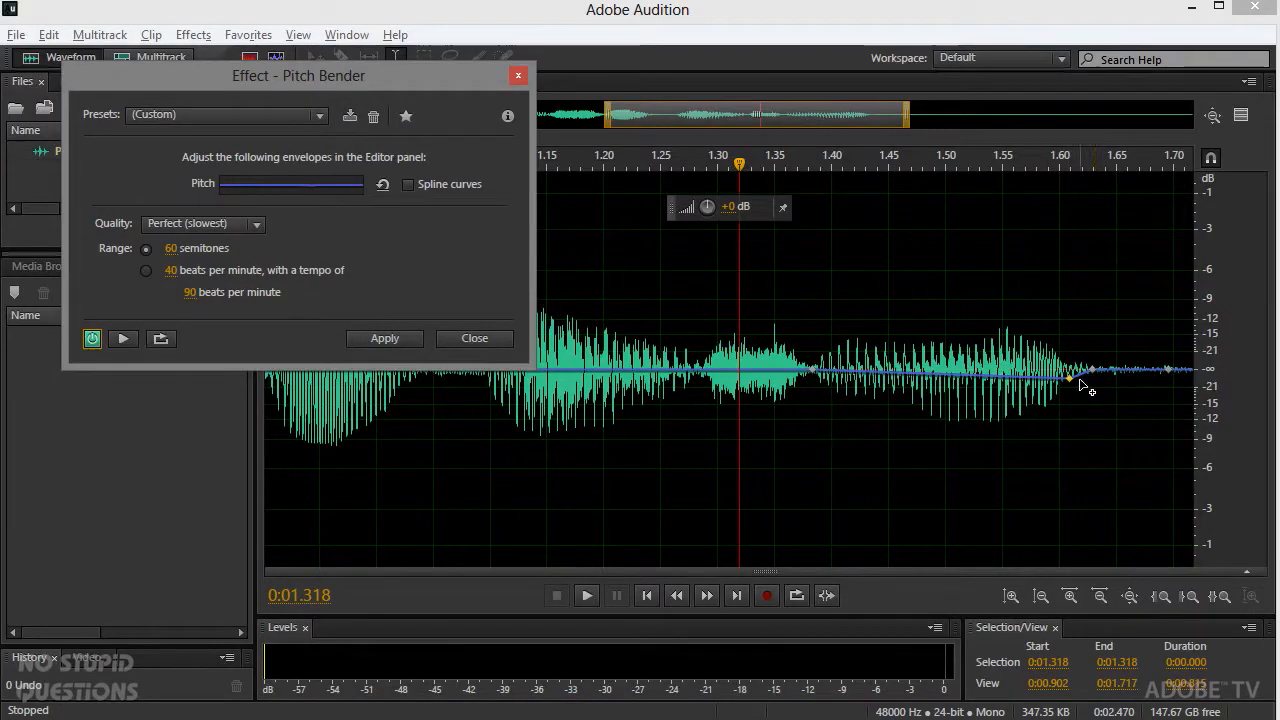
Step: Exaggerate the bend with a low keyframe near 1.60 s and a new raised keyframe near 1.27 s, and preview it
{"action": "left_click_drag", "start_coordinate": [1071, 377], "coordinate": [1054, 487]}
{"action": "left_click_drag", "start_coordinate": [686, 370], "coordinate": [686, 290]}
{"action": "left_click", "coordinate": [593, 327]}
{"action": "key", "text": "space"}
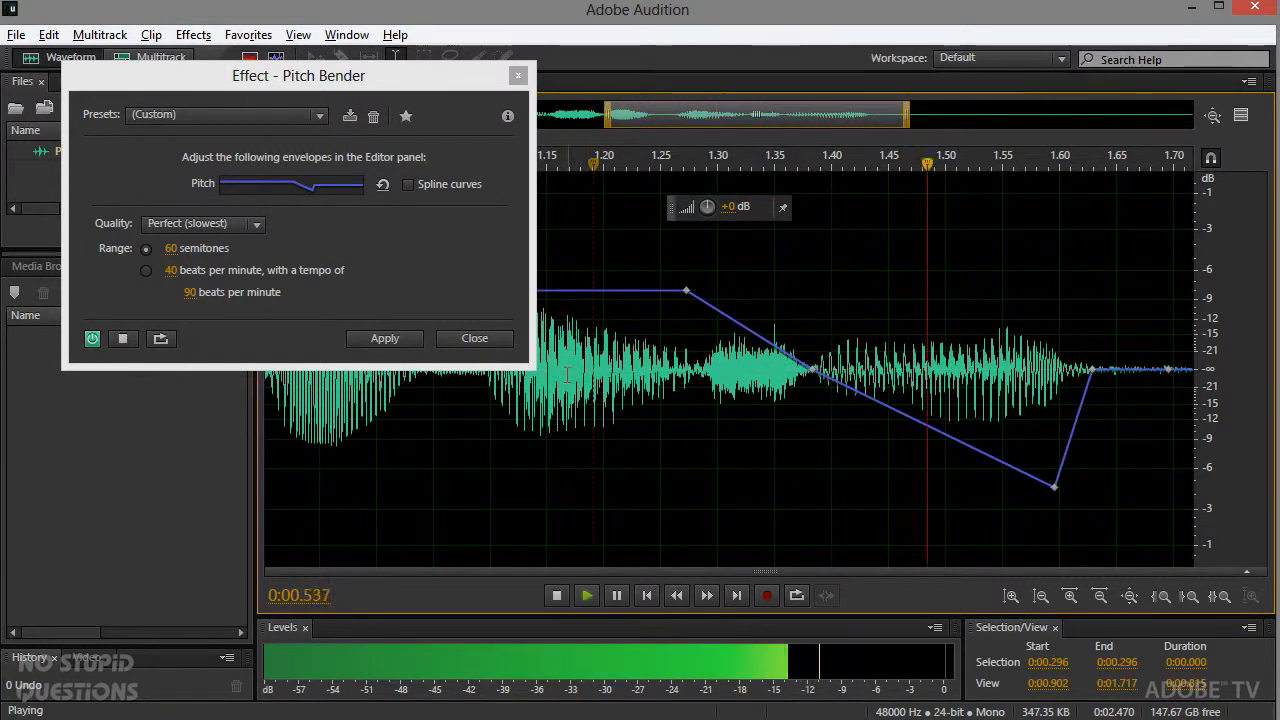
{"action": "key", "text": "space"}
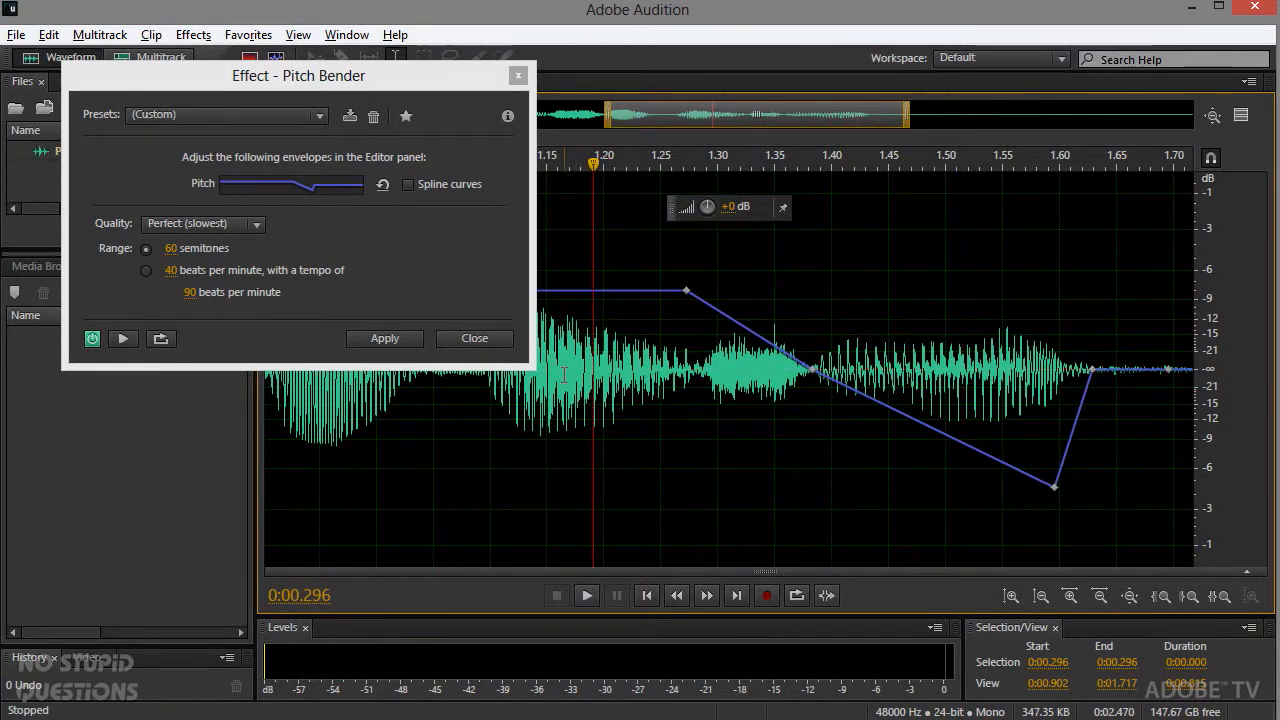
Step: Load the Last Night down preset, select from 1.222 s to 1.681 s, and add a marker for that range
{"action": "left_click", "coordinate": [297, 117]}
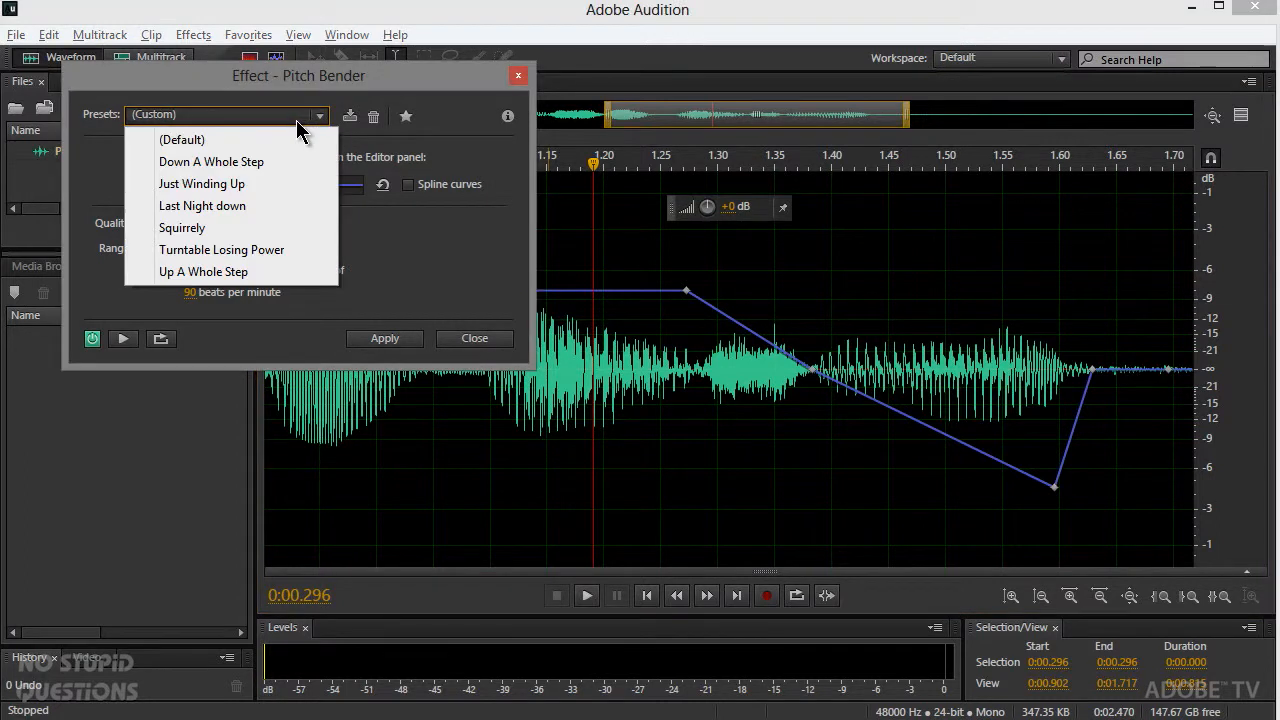
{"action": "left_click", "coordinate": [238, 214]}
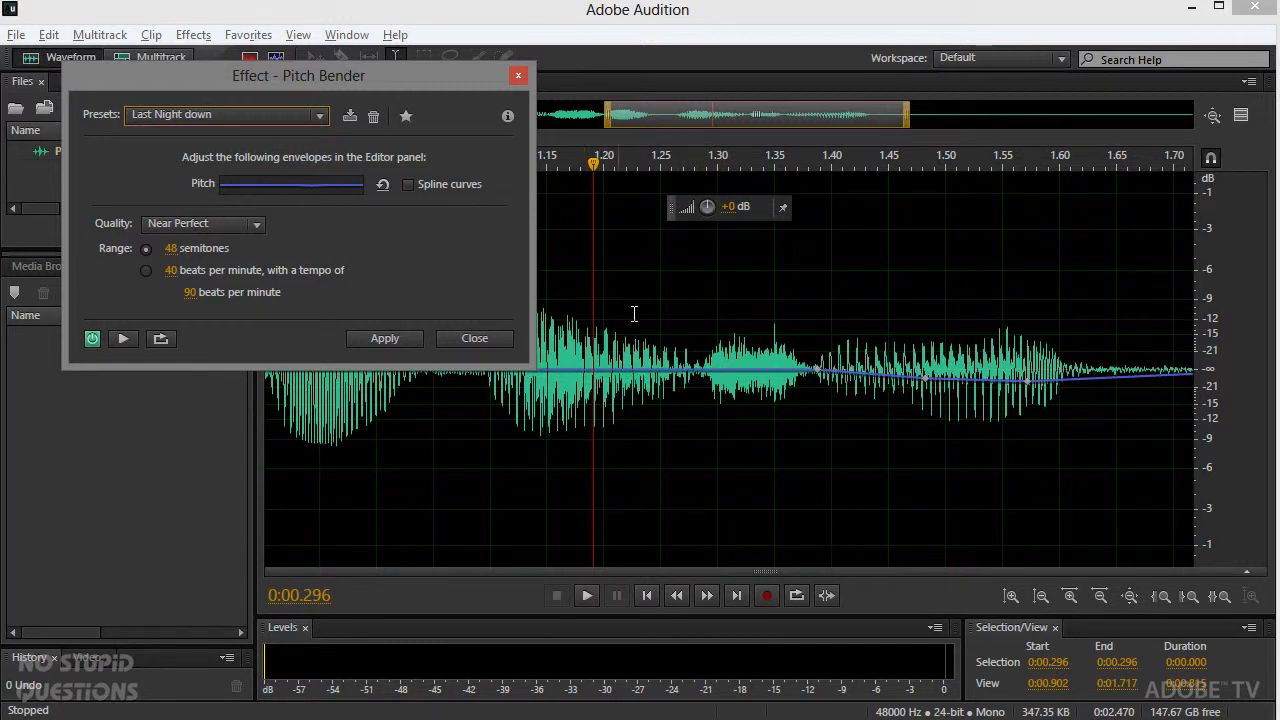
{"action": "left_click_drag", "start_coordinate": [629, 332], "coordinate": [1152, 312]}
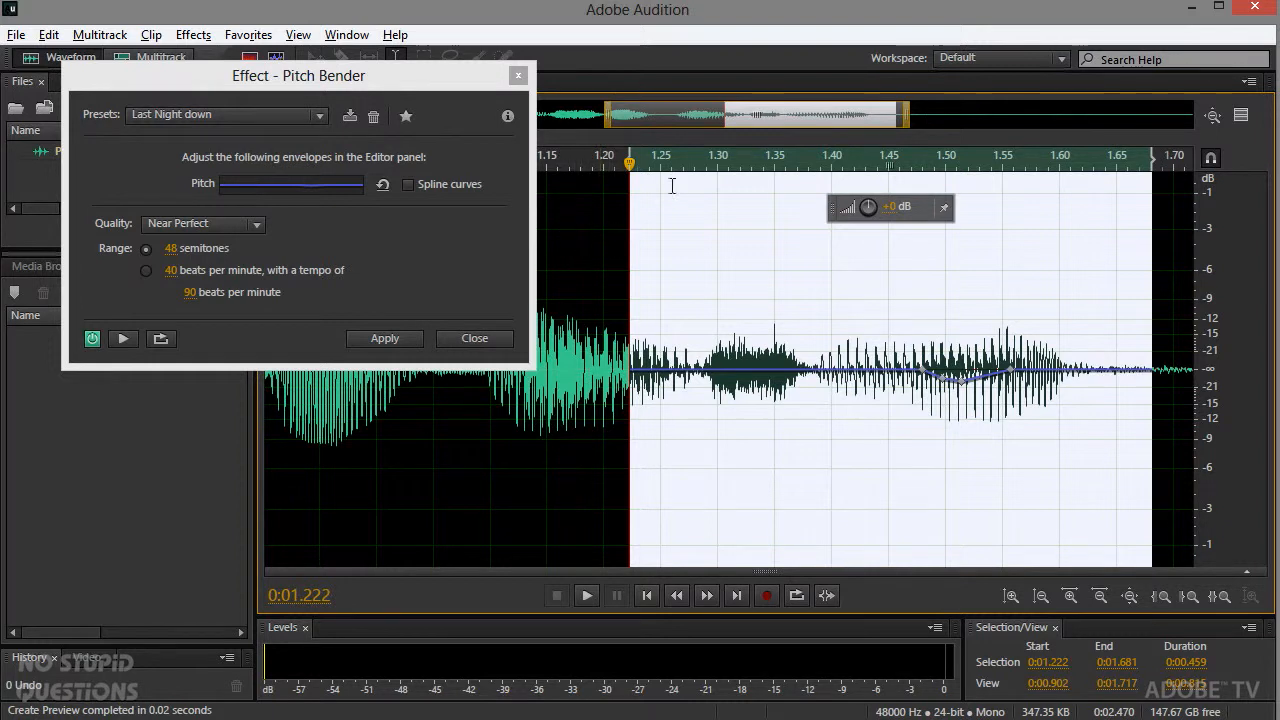
{"action": "key", "text": "m"}
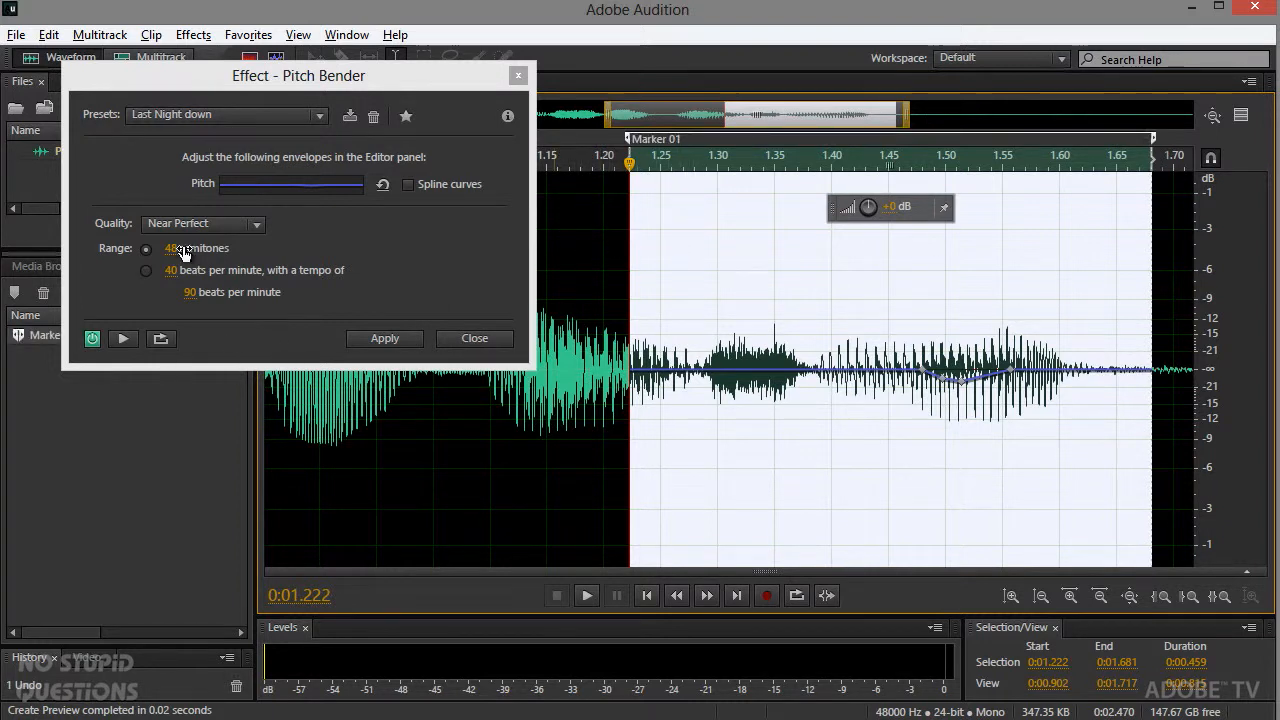
Step: Reposition the Pitch Bender window, review its preset list, and close the effect without applying it
{"action": "left_click_drag", "start_coordinate": [162, 72], "coordinate": [332, 62]}
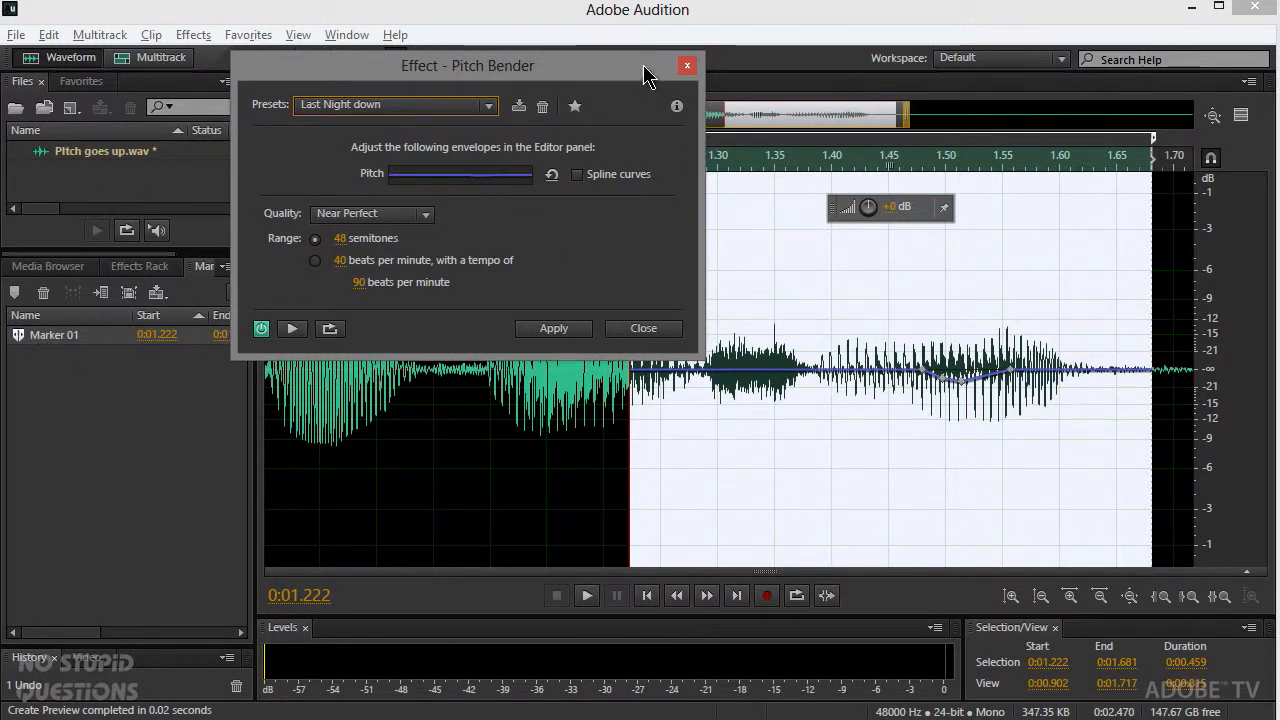
{"action": "left_click_drag", "start_coordinate": [645, 75], "coordinate": [470, 116]}
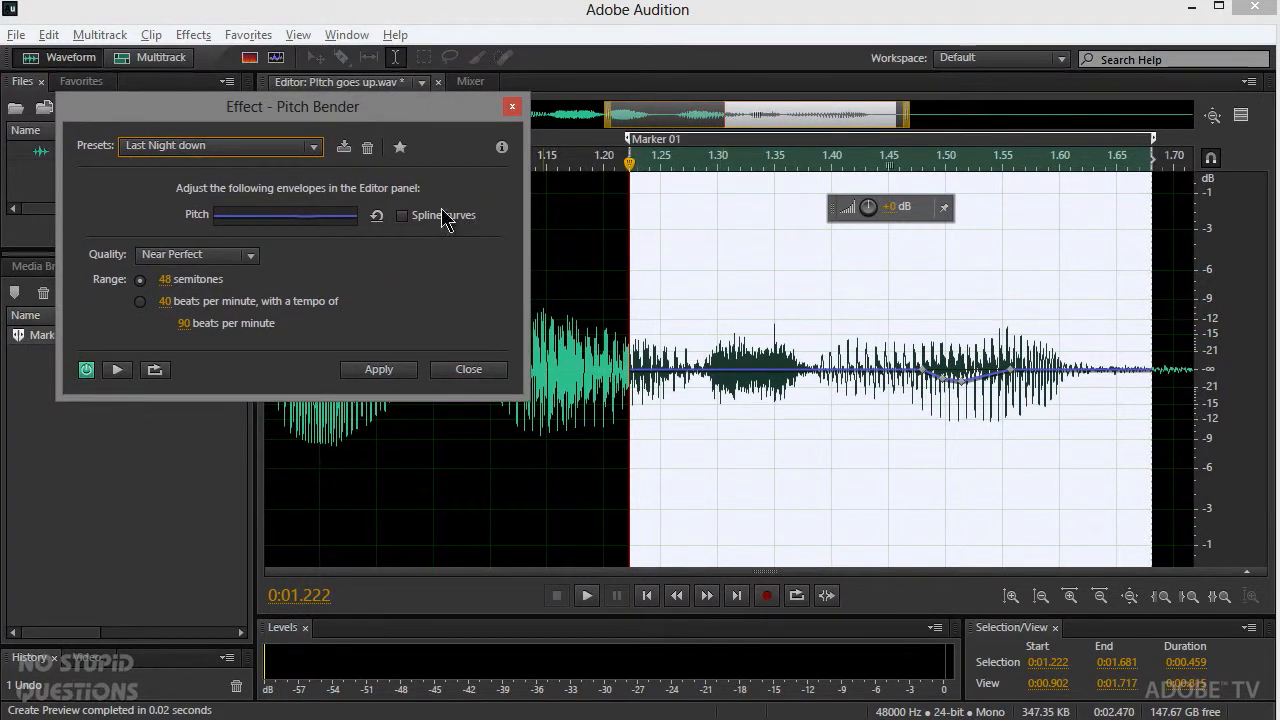
{"action": "left_click", "coordinate": [306, 152]}
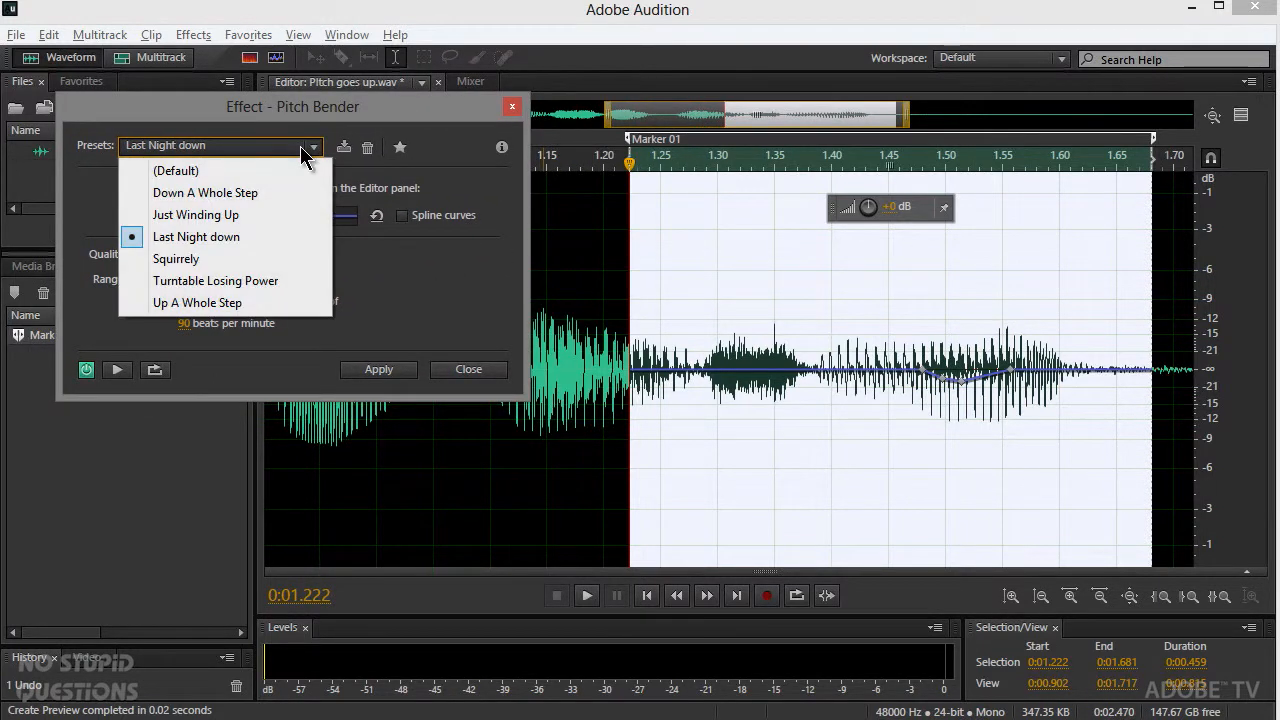
{"action": "left_click", "coordinate": [490, 190]}
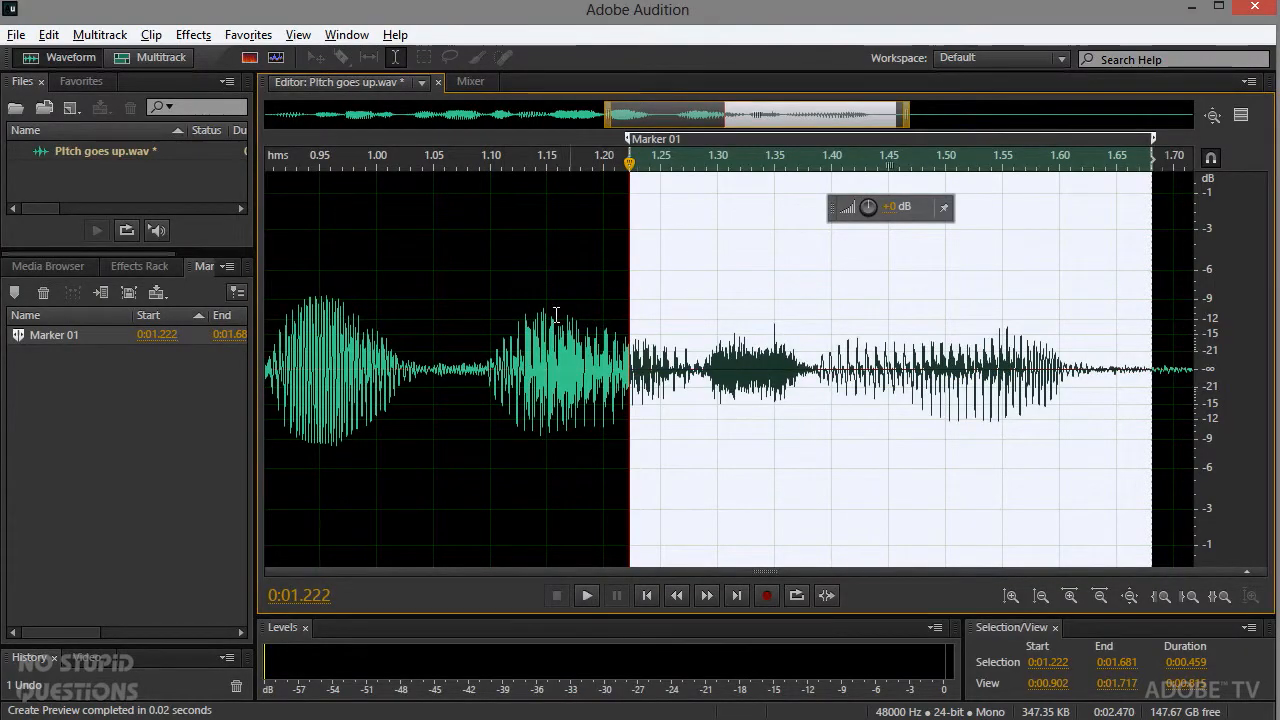
Step: Clear the selection by placing the playhead at 1.157 s, and open the Manual Pitch Correction effect
{"action": "left_click", "coordinate": [556, 305]}
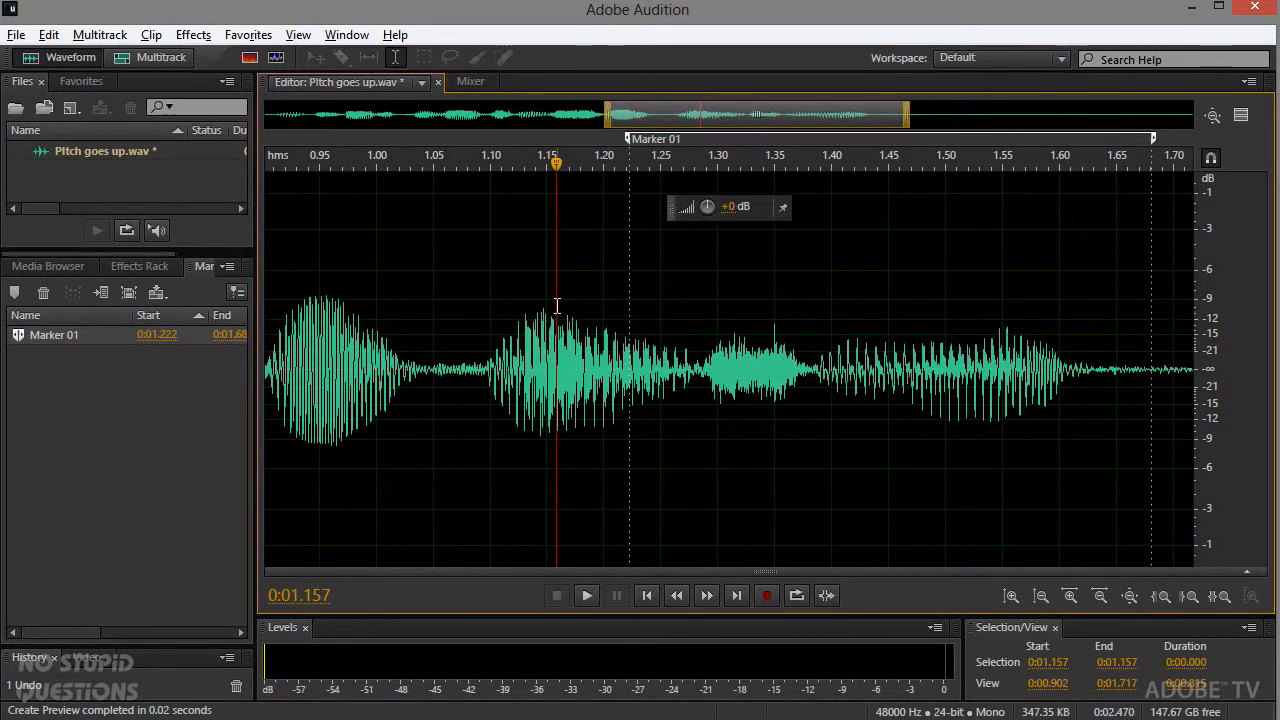
{"action": "left_click", "coordinate": [193, 34]}
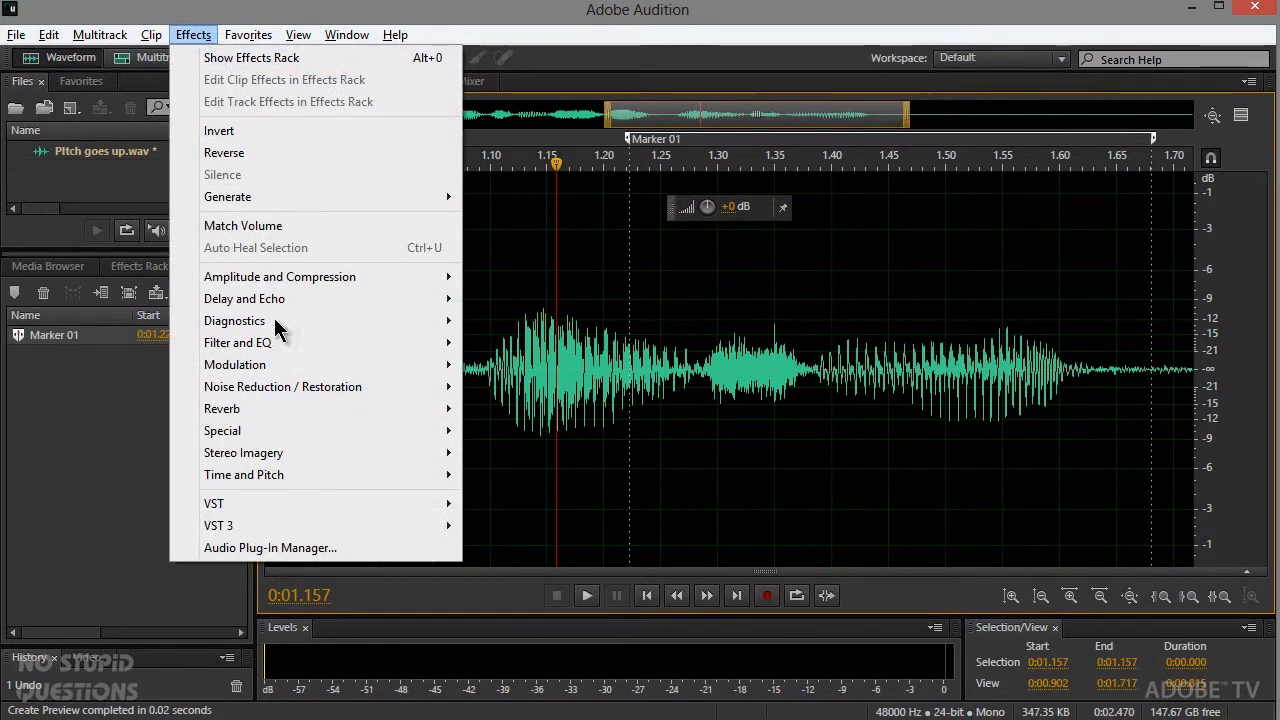
{"action": "mouse_move", "coordinate": [320, 480]}
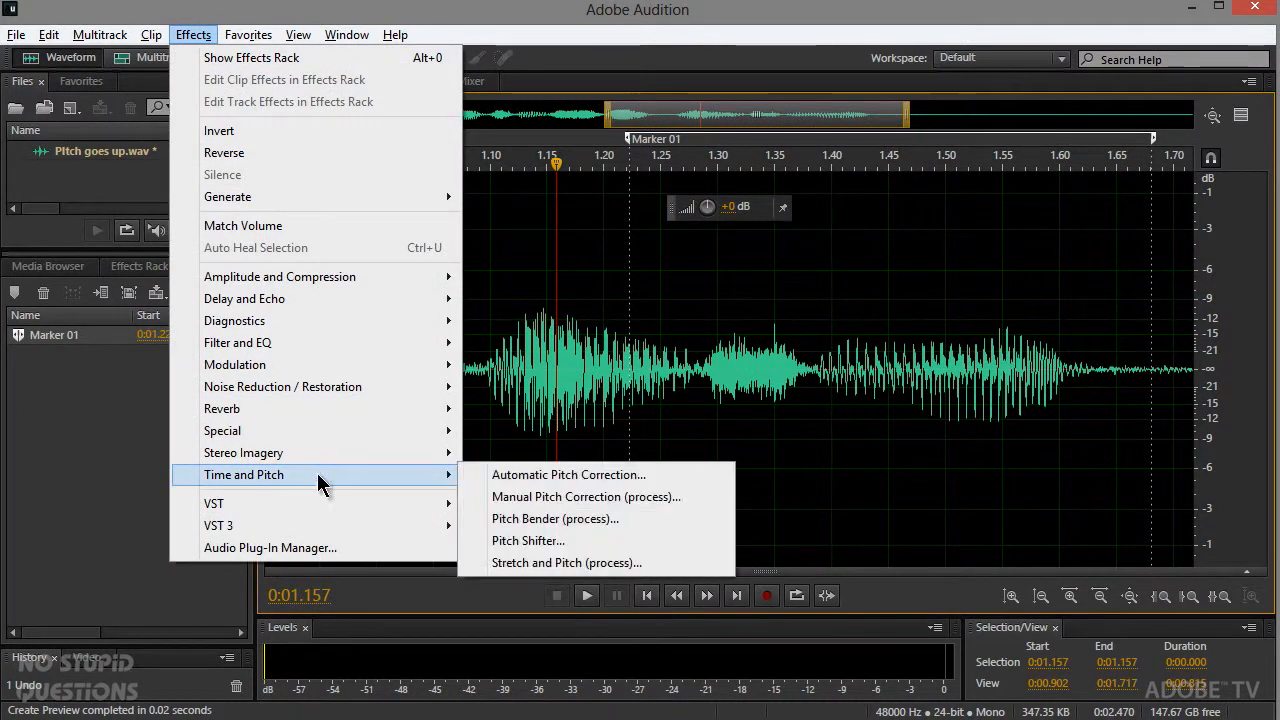
{"action": "left_click", "coordinate": [521, 497]}
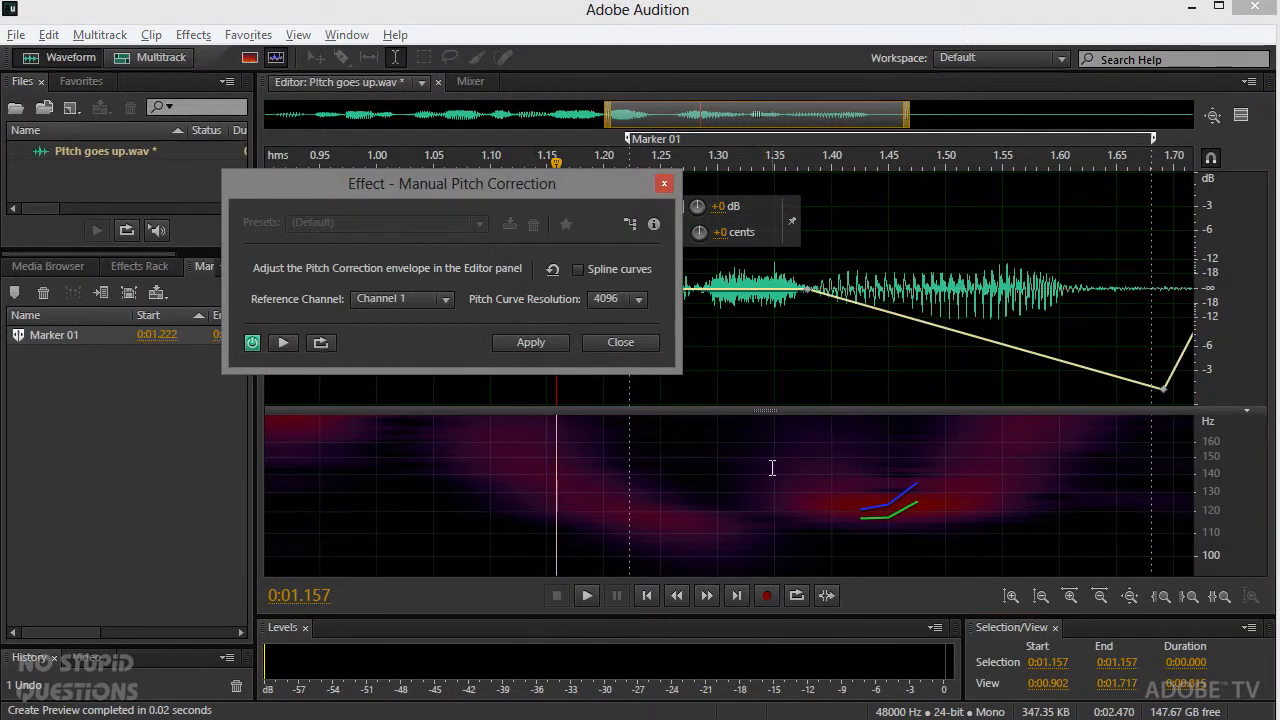
Step: Reset the pitch correction envelope to a flat line and toggle the Spectral Pitch Display off and back on
{"action": "left_click", "coordinate": [554, 270]}
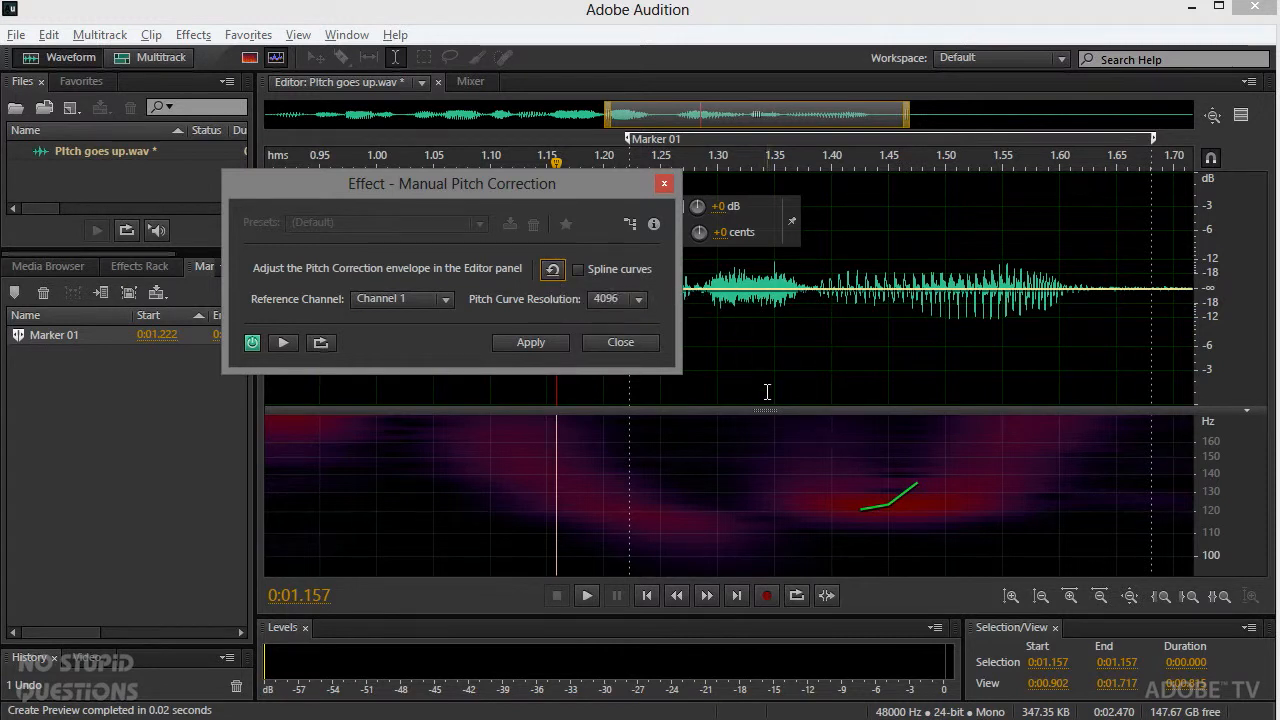
{"action": "left_click", "coordinate": [277, 58]}
{"action": "left_click", "coordinate": [277, 58]}
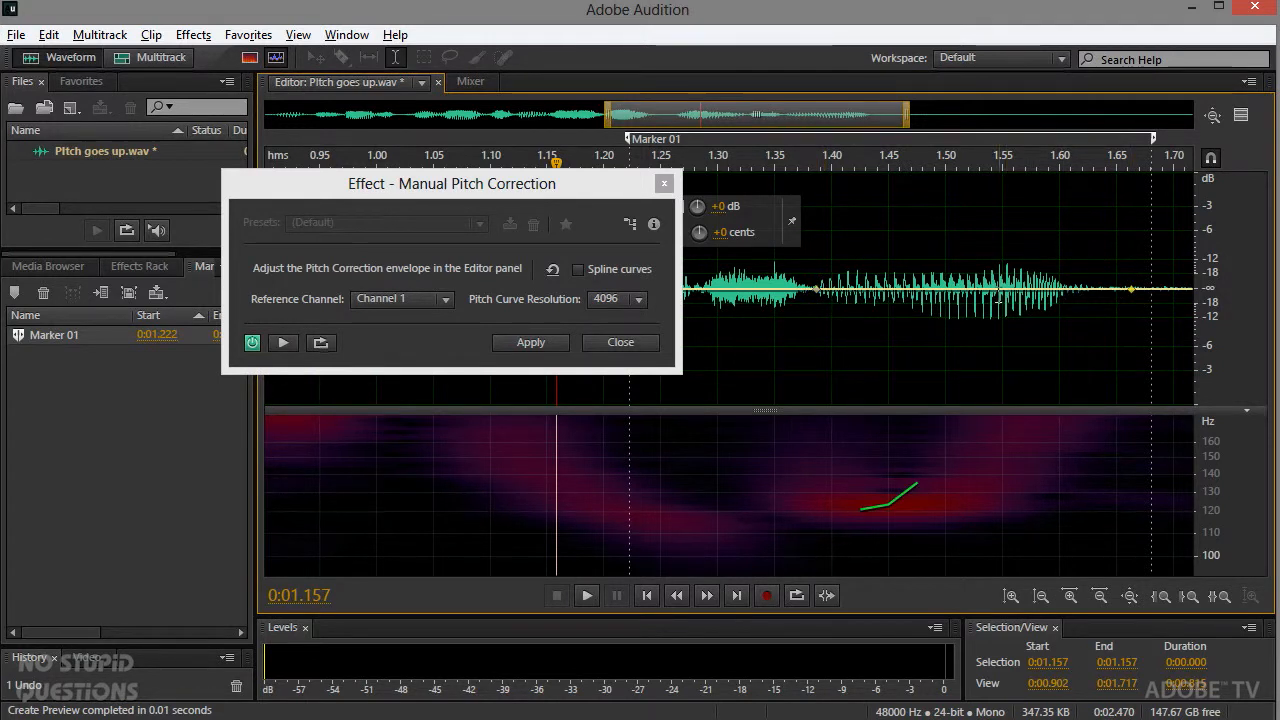
Step: Shape a downward bend over the final sound with keyframes near 1.42, 1.48 and 1.52 s, the lowest near 1.52 s
{"action": "left_click_drag", "start_coordinate": [992, 299], "coordinate": [920, 299]}
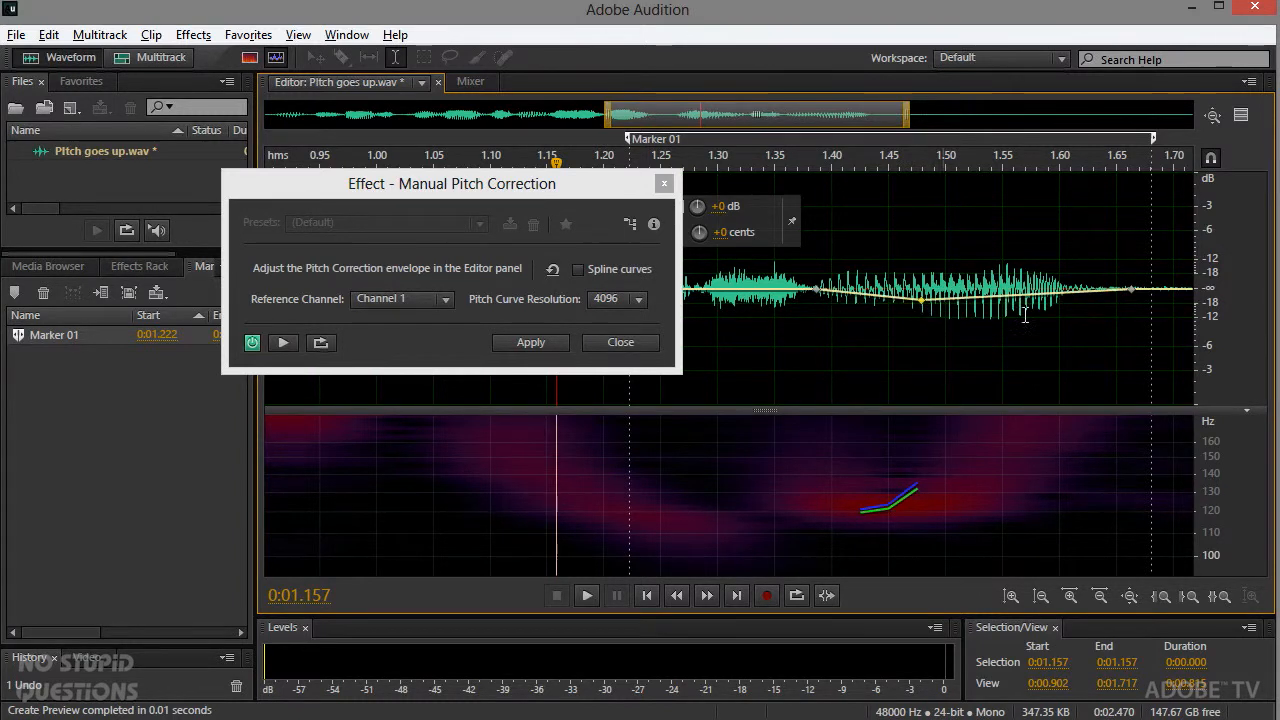
{"action": "left_click_drag", "start_coordinate": [1046, 305], "coordinate": [1005, 321]}
{"action": "left_click_drag", "start_coordinate": [925, 310], "coordinate": [857, 290]}
{"action": "left_click_drag", "start_coordinate": [1005, 325], "coordinate": [968, 338]}
Step: Play the phrase from 1.157 s several times, comparing the pitch correction with the effect switched off and on
{"action": "key", "text": "space"}
{"action": "key", "text": "space"}
{"action": "key", "text": "space"}
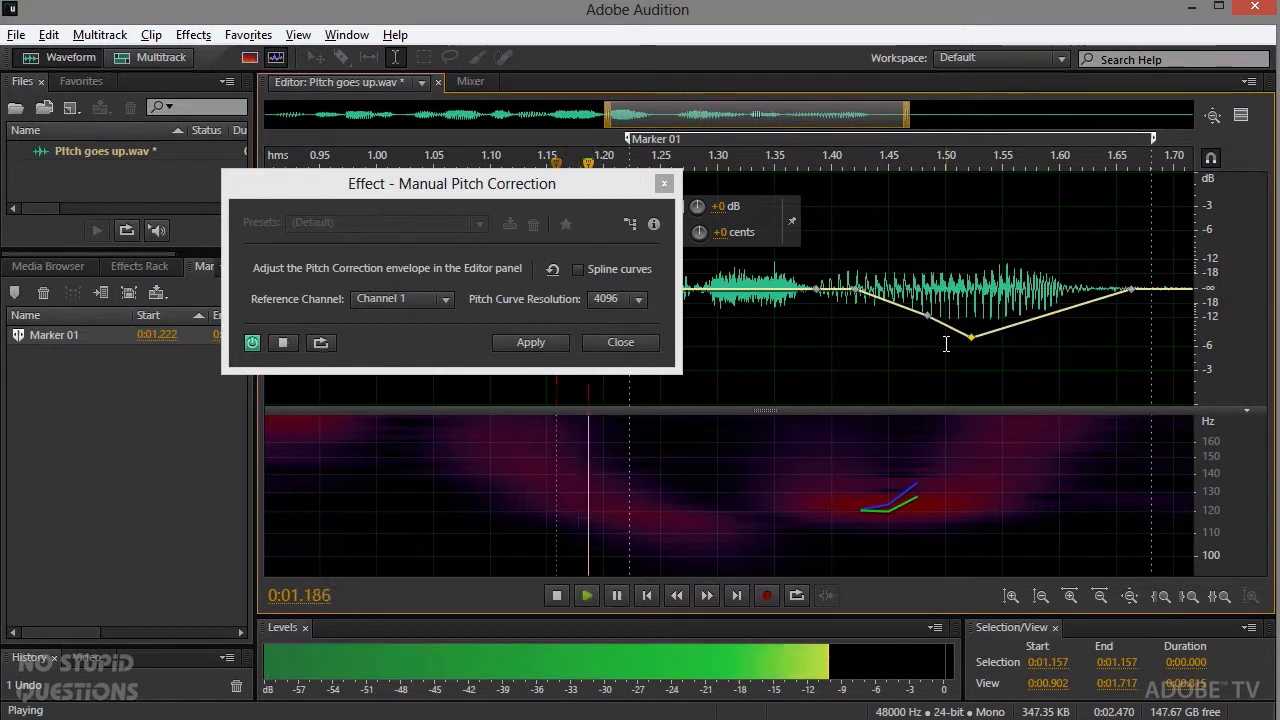
{"action": "key", "text": "space"}
{"action": "key", "text": "space"}
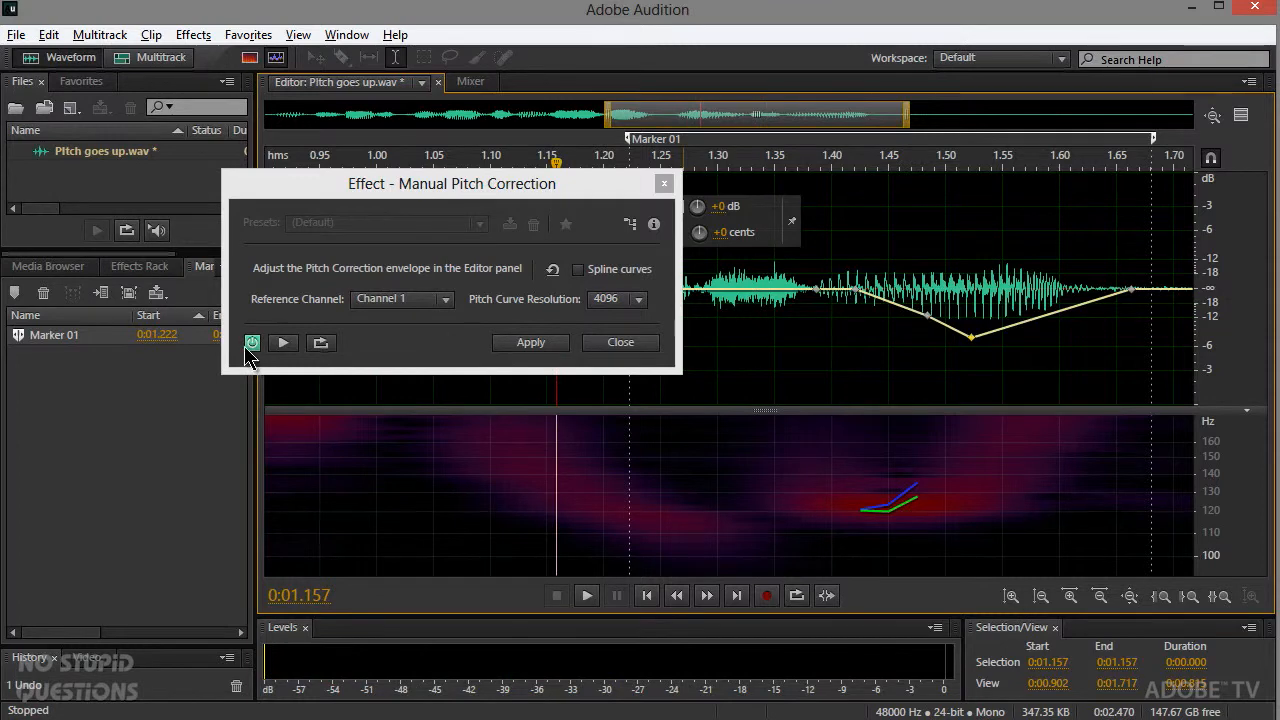
{"action": "left_click", "coordinate": [252, 342]}
{"action": "left_click", "coordinate": [252, 342]}
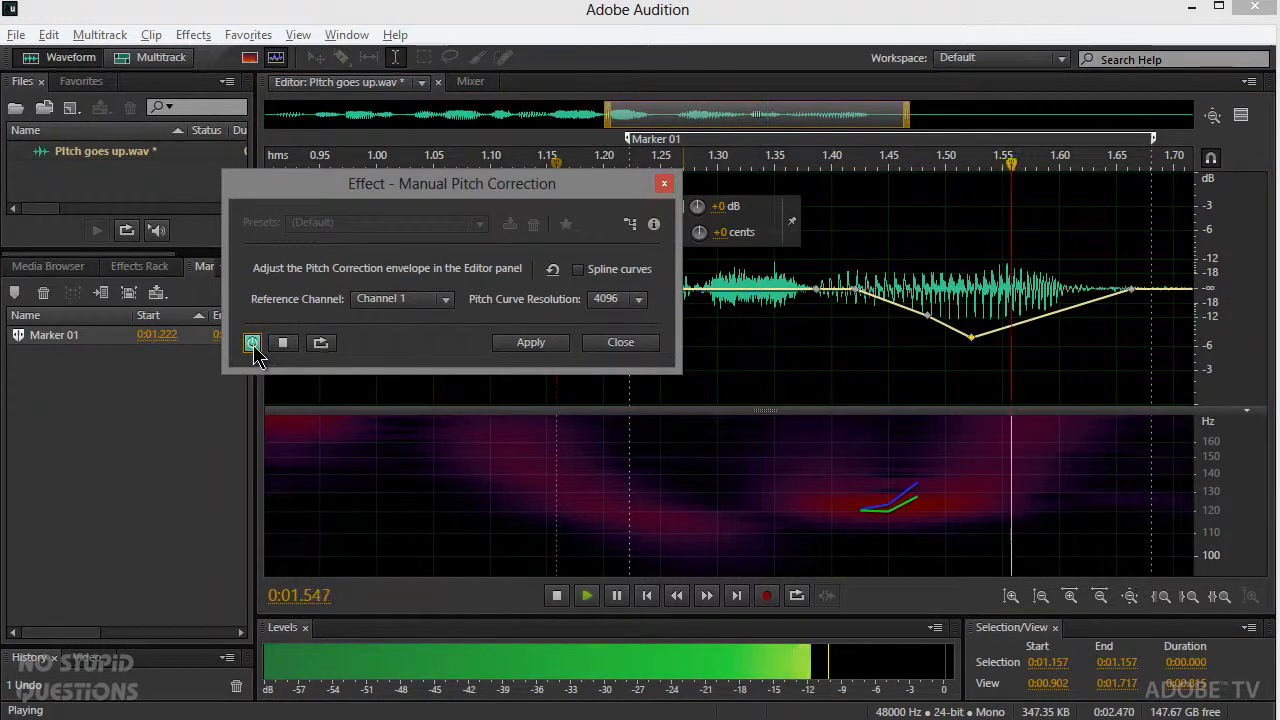